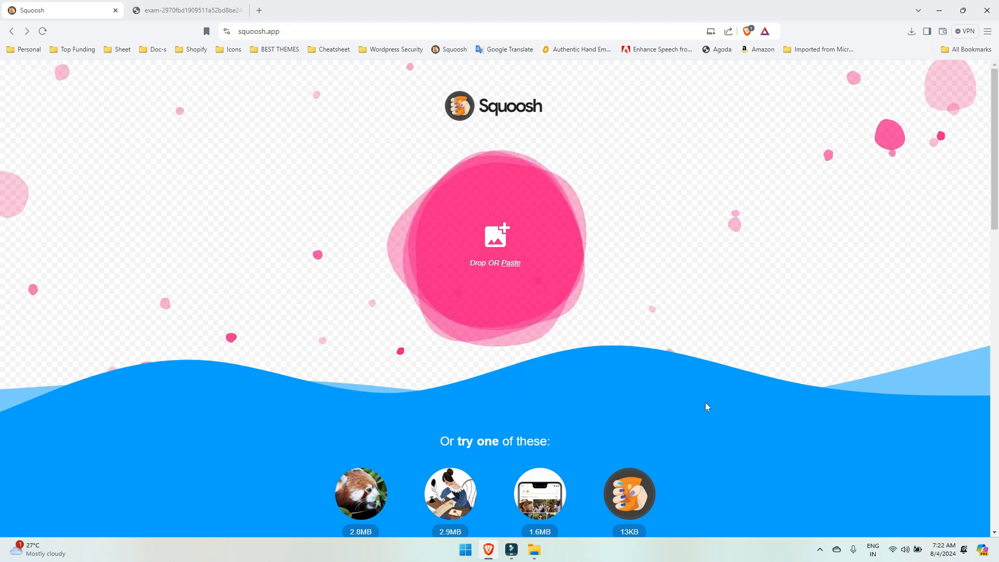
pyautogui.click(495, 235)
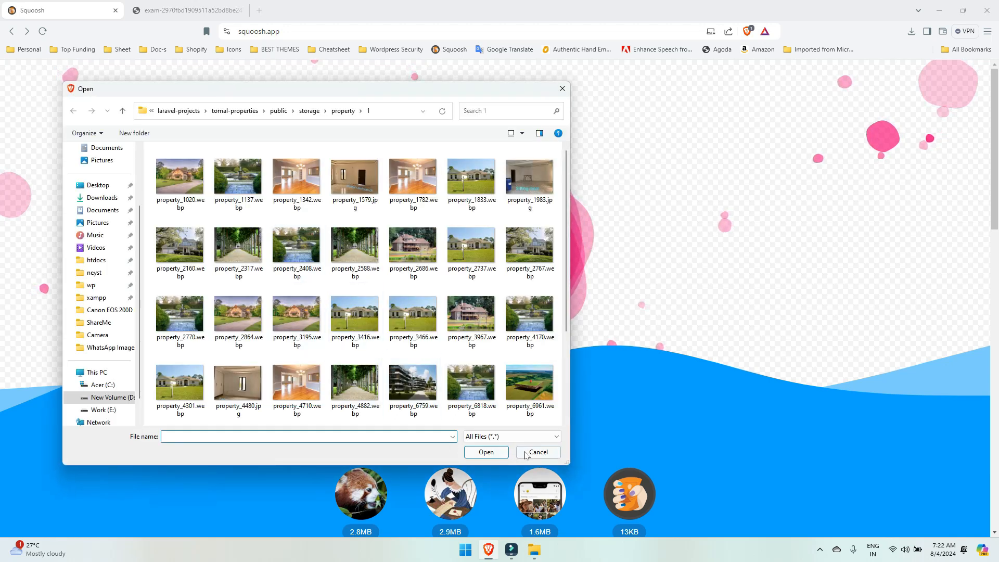
pyautogui.click(537, 453)
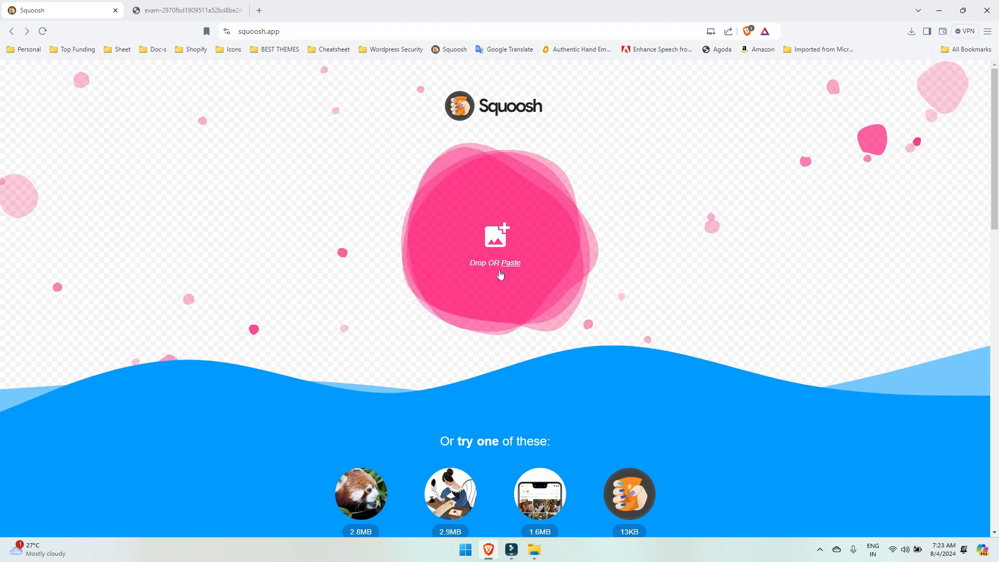
pyautogui.click(576, 387)
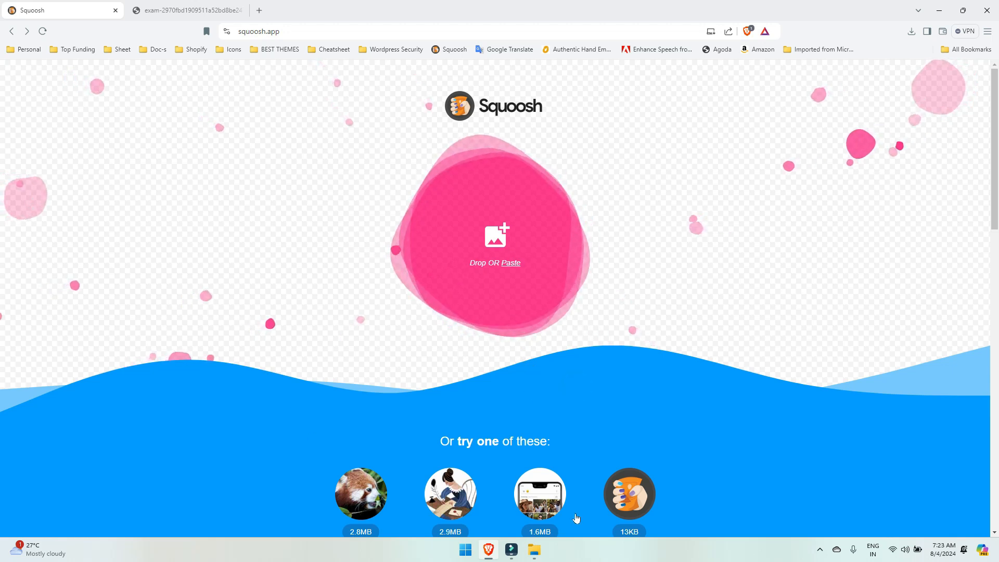
# Step: Switch to File Explorer and check the file properties of makm-photography-u0irC_UnbOk-unsplash.jpg in the Downloads folder
pyautogui.click(537, 549)
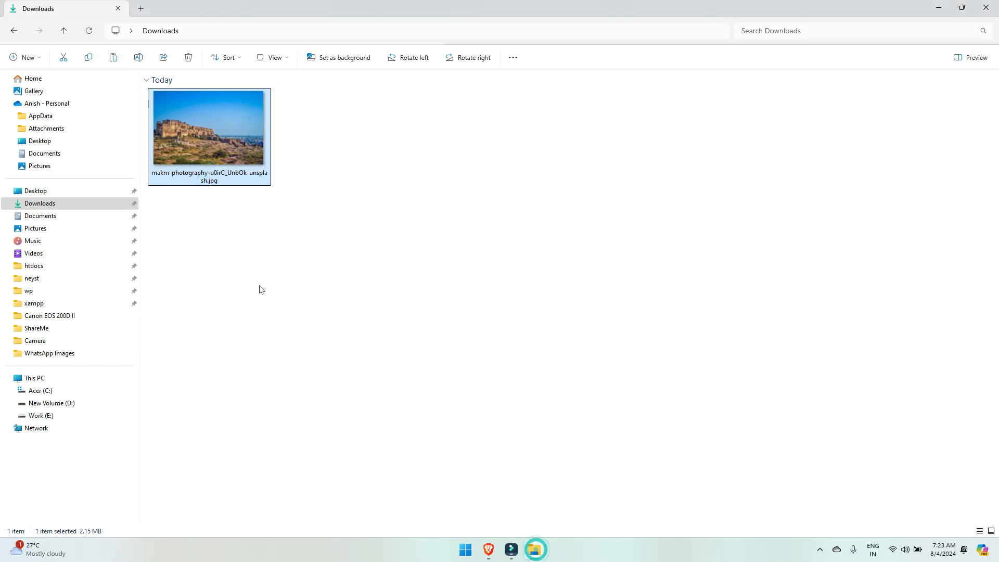
pyautogui.click(316, 299)
pyautogui.click(210, 138)
pyautogui.rightClick(192, 164)
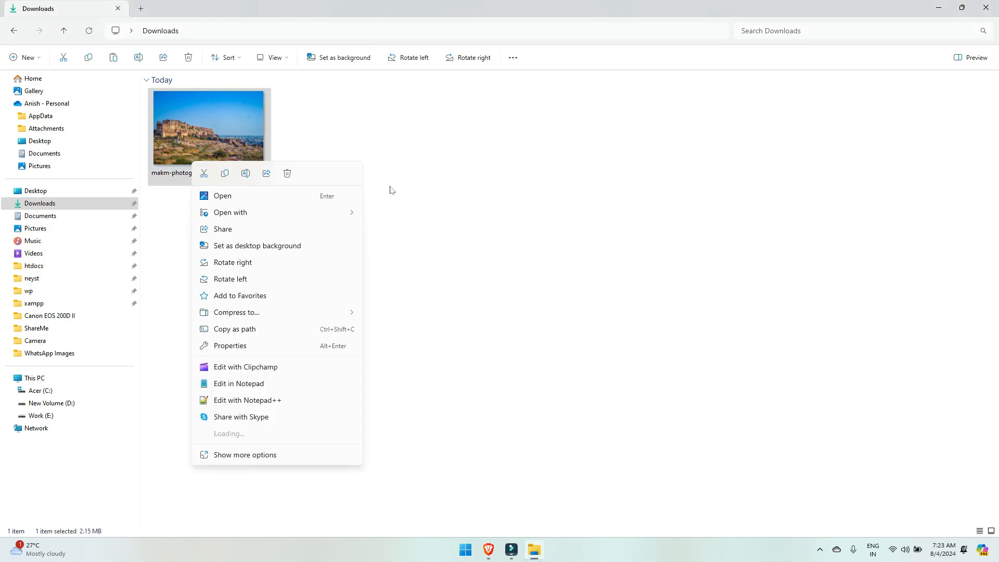
pyautogui.click(408, 197)
pyautogui.click(185, 143)
pyautogui.rightClick(195, 150)
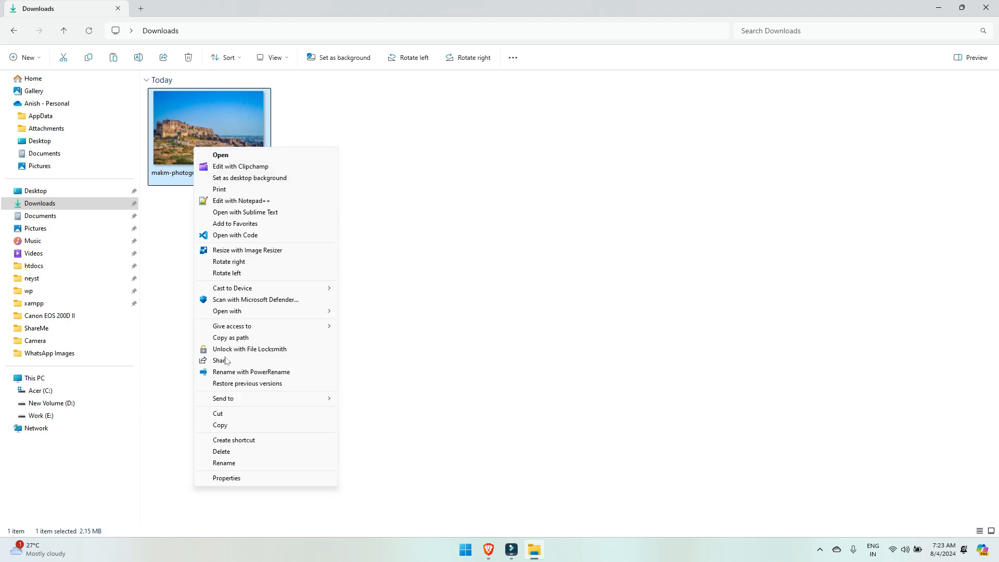
pyautogui.click(231, 475)
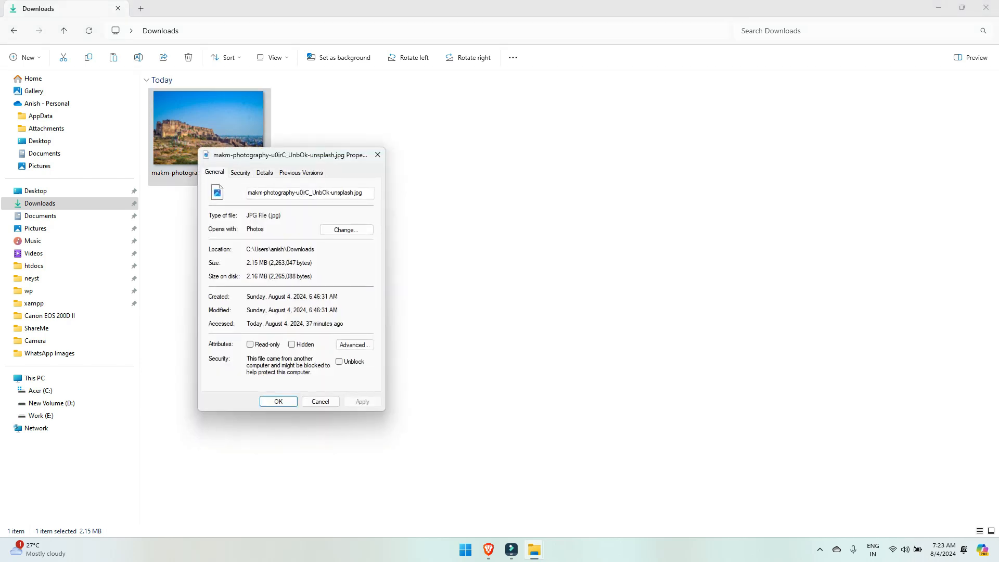
pyautogui.click(376, 155)
pyautogui.click(319, 241)
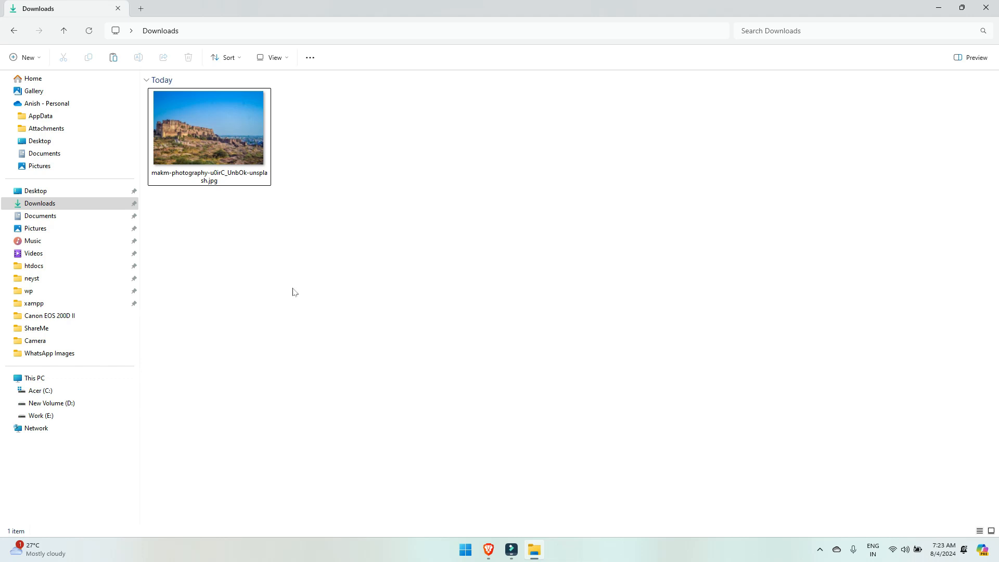
# Step: Copy the fort photo from the Downloads folder and paste it into Squoosh in the browser
pyautogui.click(207, 156)
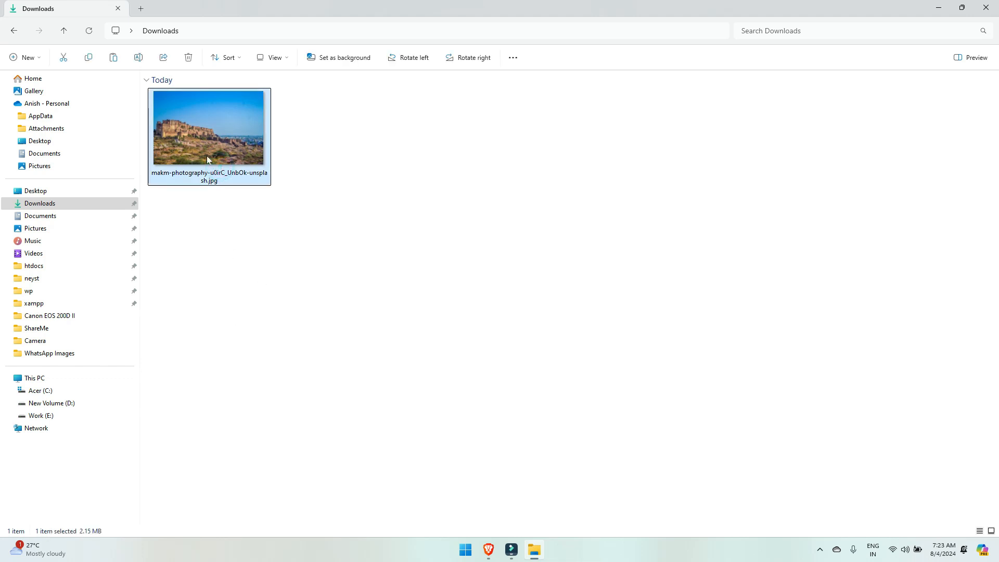
pyautogui.click(349, 246)
pyautogui.hotkey('alt', 'Tab')
pyautogui.click(672, 266)
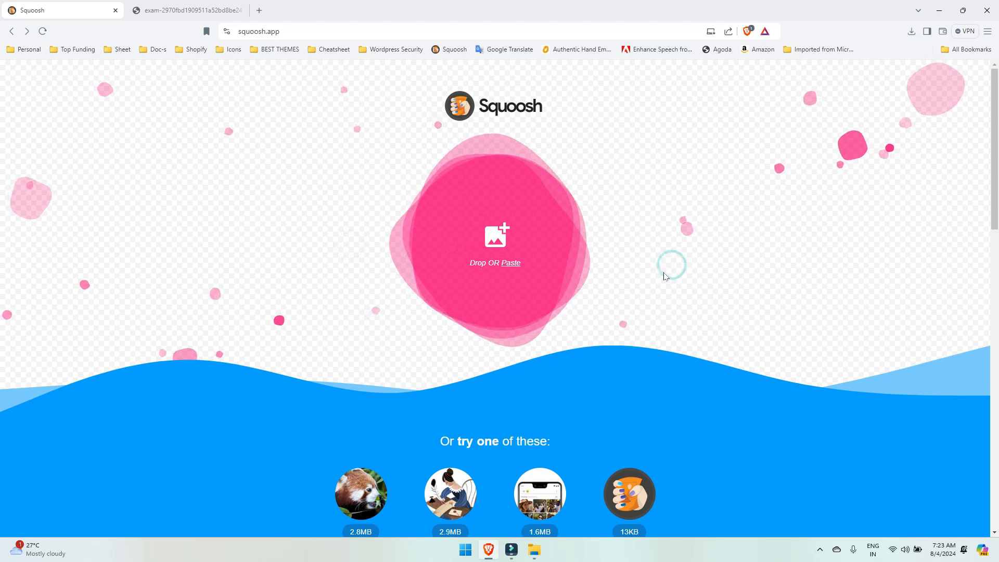
pyautogui.hotkey('ctrl', 'v')
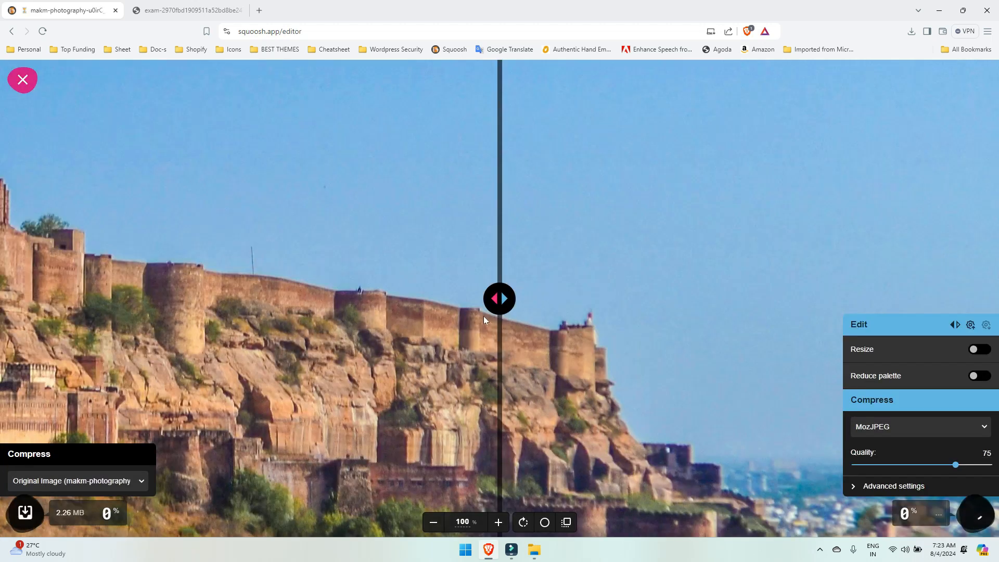
# Step: Compare the original and compressed versions of the whole photo at 25% zoom using the split slider, and check the compressed file size
pyautogui.scroll(-4, 449, 308)
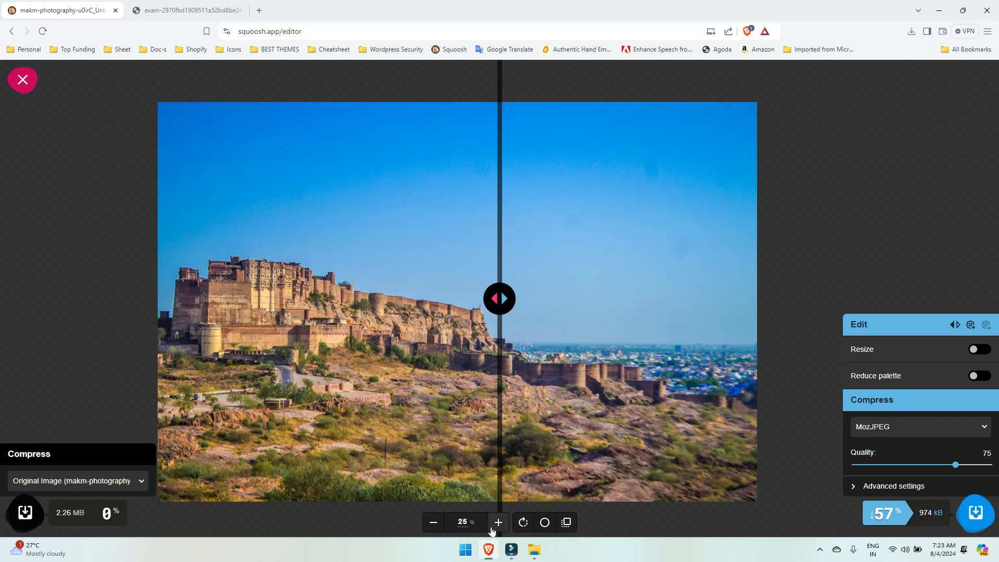
pyautogui.click(435, 525)
pyautogui.click(498, 523)
pyautogui.click(434, 524)
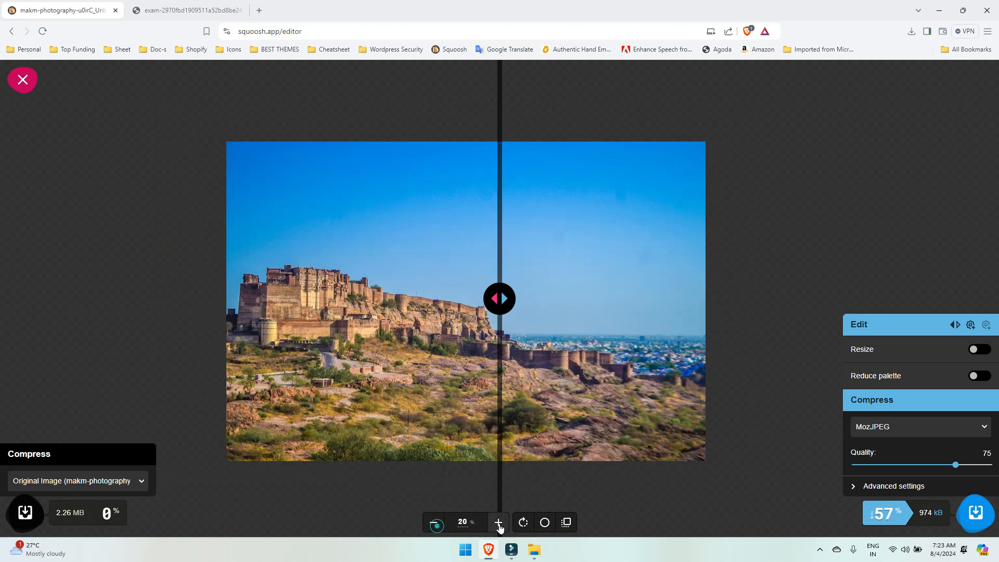
pyautogui.click(498, 523)
pyautogui.moveTo(416, 401)
pyautogui.mouseDown()
pyautogui.moveTo(442, 407)
pyautogui.moveTo(419, 413)
pyautogui.moveTo(417, 403)
pyautogui.mouseUp()
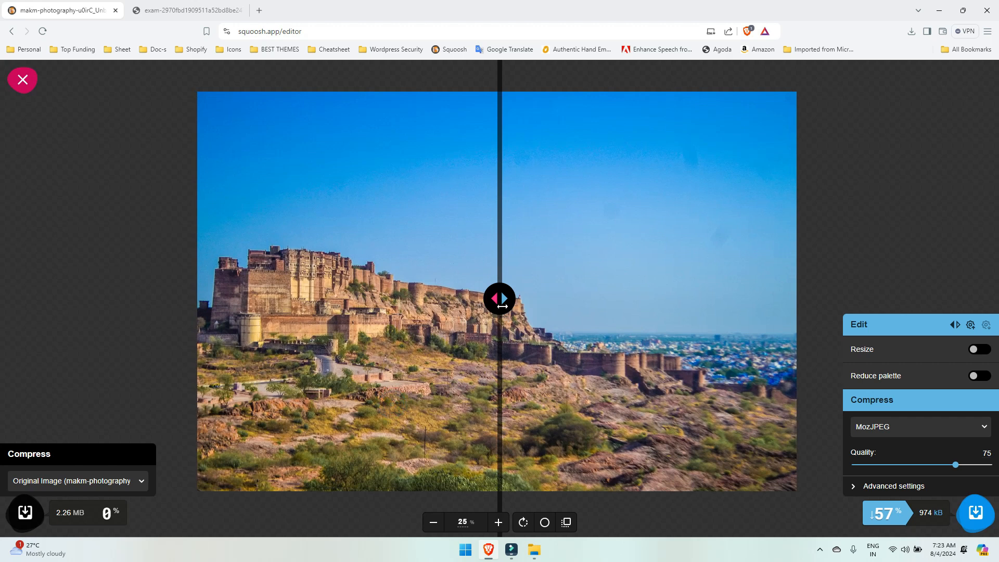
pyautogui.moveTo(503, 304); pyautogui.dragTo(498, 338)
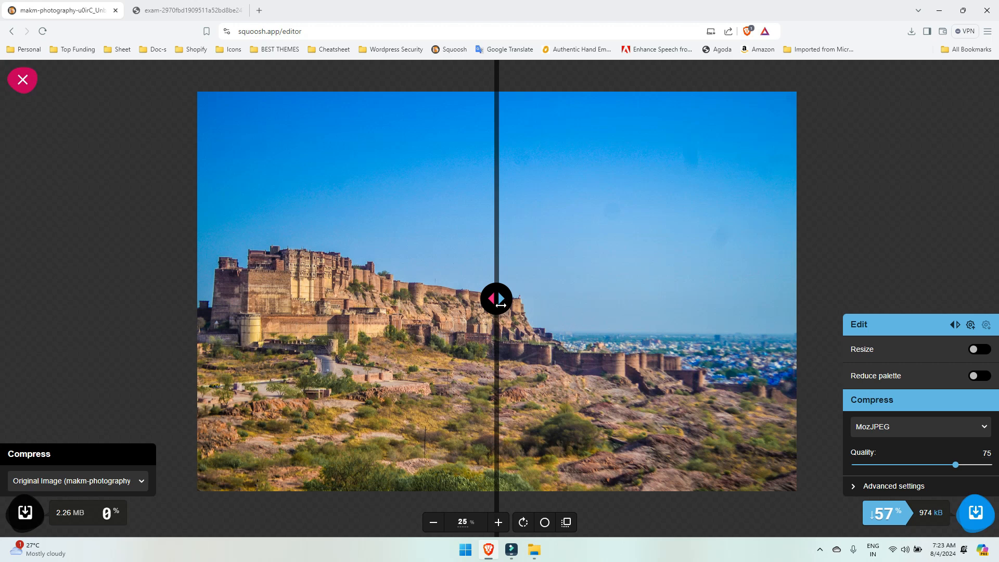
pyautogui.moveTo(501, 305); pyautogui.dragTo(474, 413)
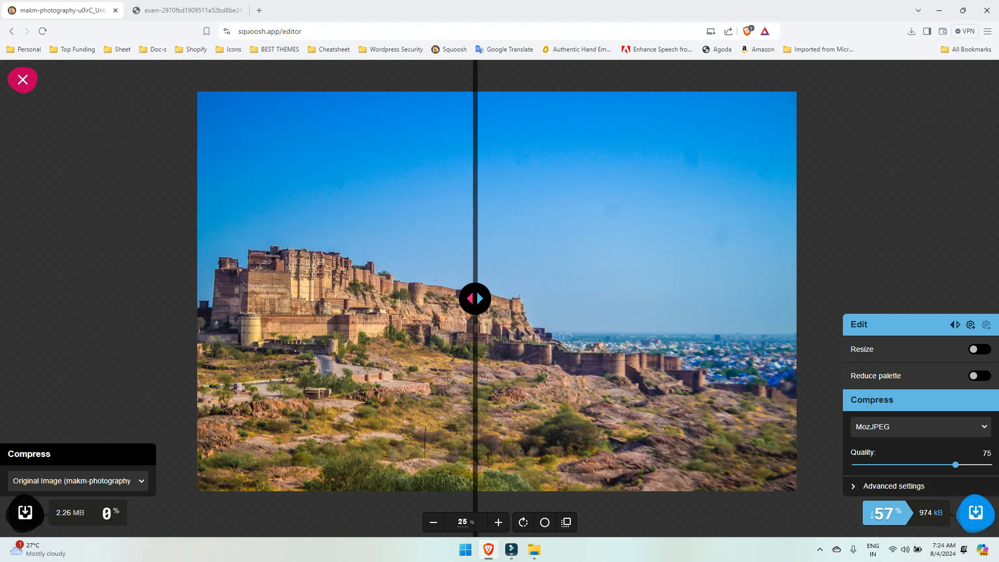
pyautogui.moveTo(920, 513); pyautogui.dragTo(938, 513)
pyautogui.click(932, 513)
# Step: Enable resizing for the compressed image and check its width and height
pyautogui.click(978, 350)
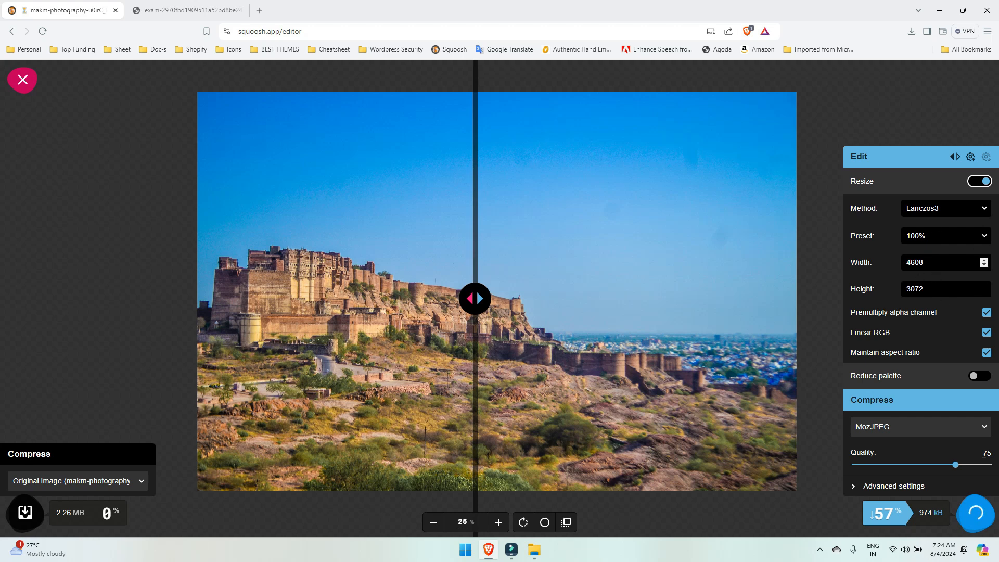
pyautogui.click(931, 262)
pyautogui.click(930, 289)
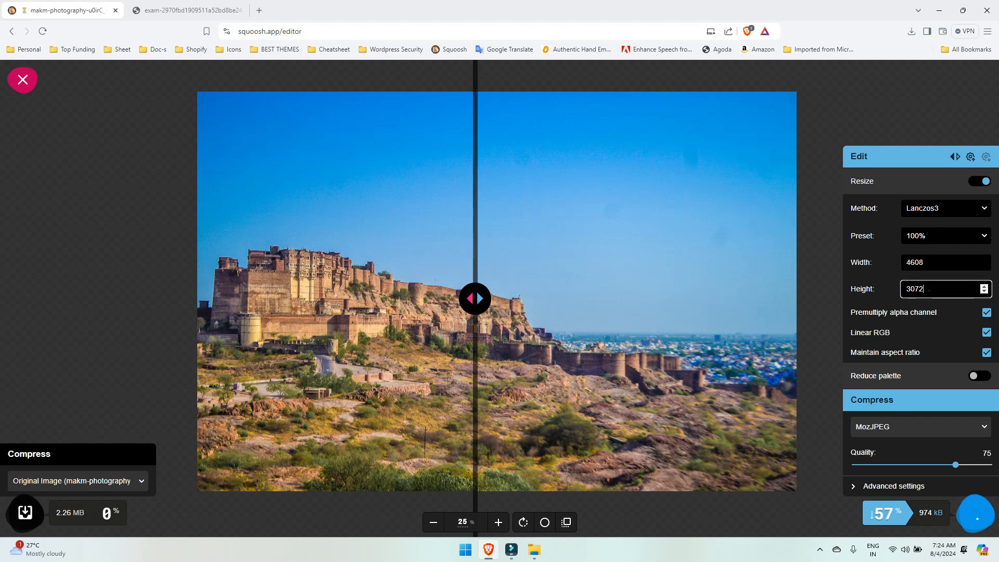
pyautogui.click(929, 290)
pyautogui.click(934, 261)
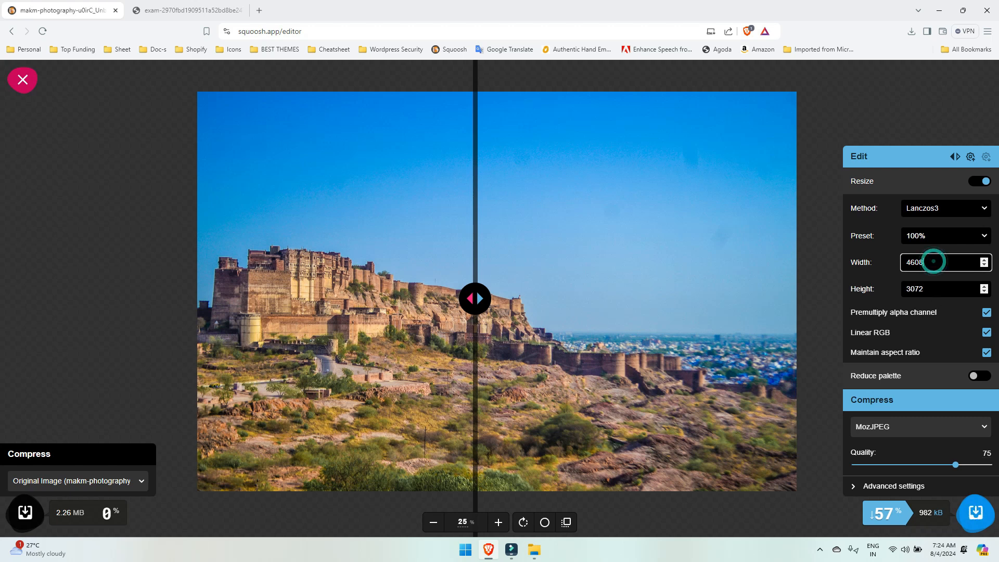
pyautogui.click(928, 289)
pyautogui.click(928, 260)
pyautogui.click(932, 286)
pyautogui.click(937, 263)
pyautogui.click(931, 288)
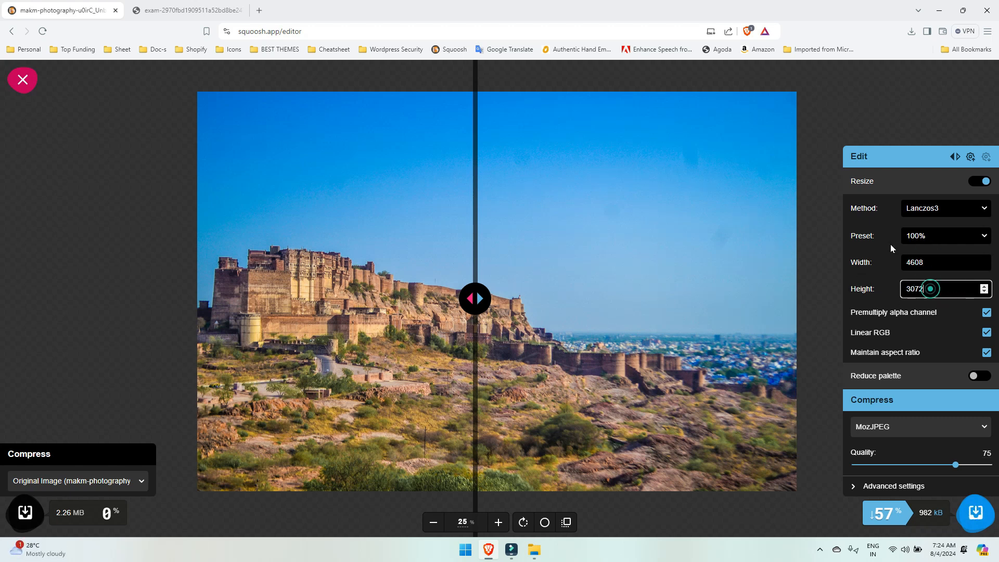
pyautogui.click(884, 253)
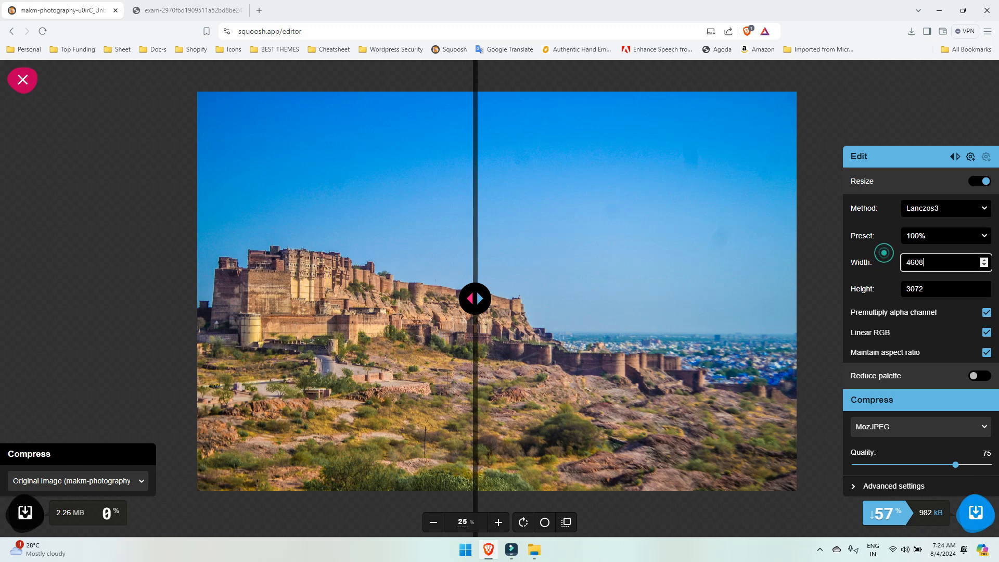
pyautogui.click(929, 287)
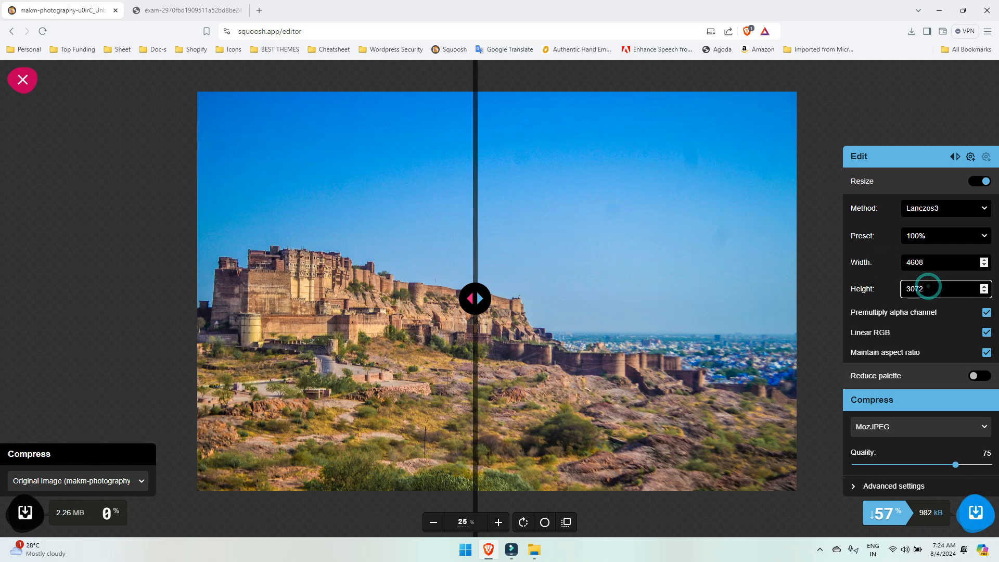
pyautogui.click(929, 263)
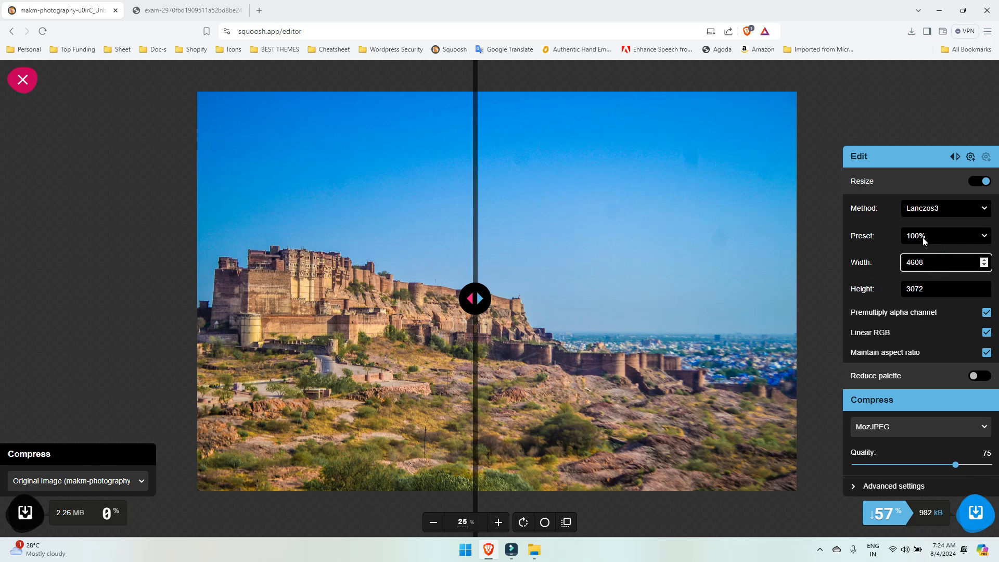
# Step: Set the resize preset to 50% and check the new width and height
pyautogui.click(923, 236)
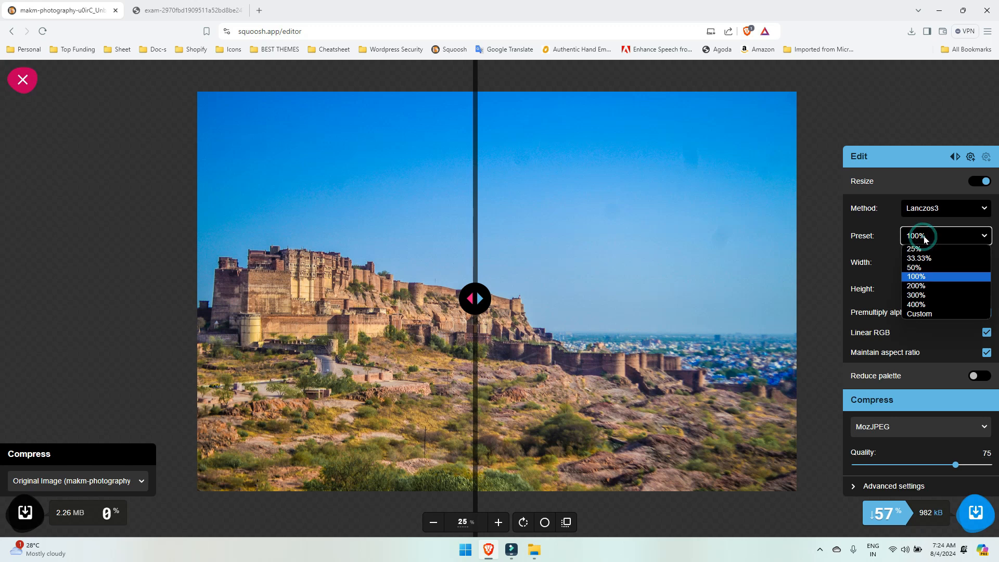
pyautogui.click(930, 267)
pyautogui.doubleClick(930, 262)
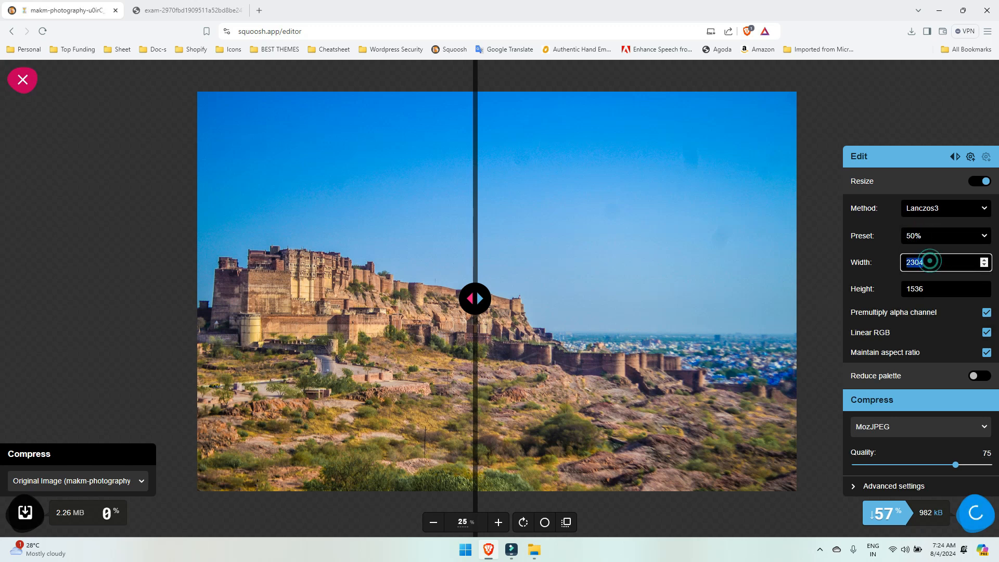
pyautogui.click(928, 287)
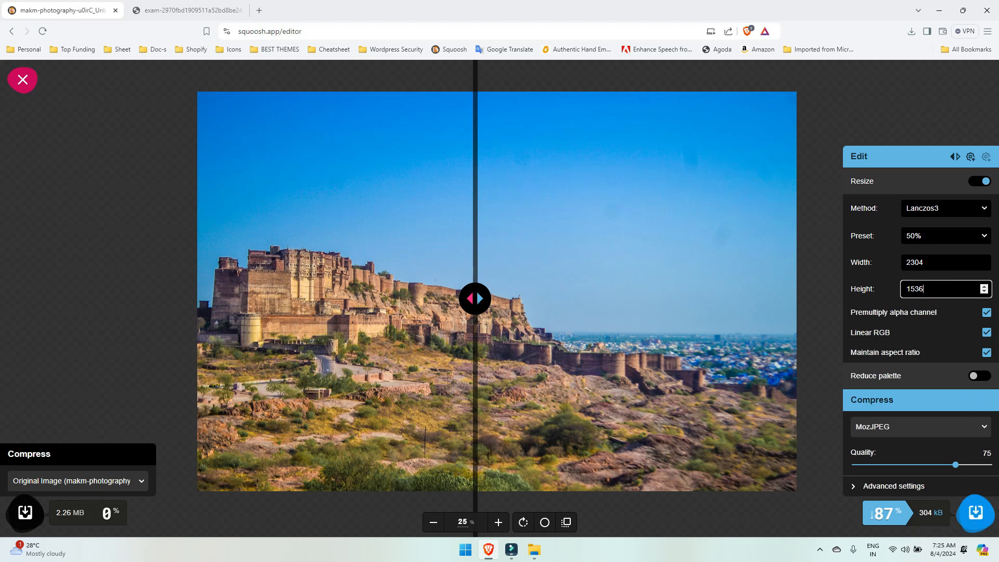
# Step: Compare the compressed file sizes by switching the resize preset to 100% and back to 50%
pyautogui.click(916, 240)
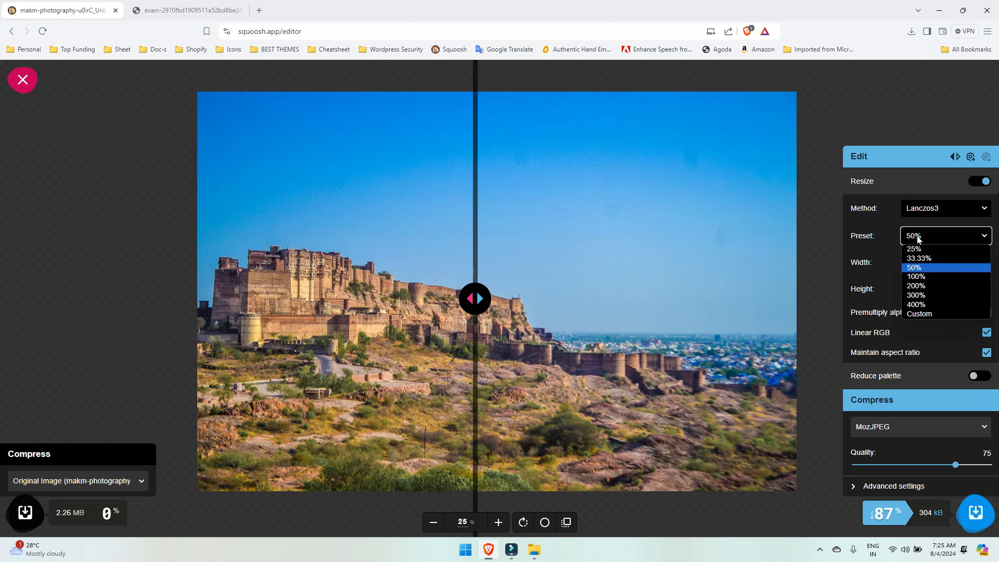
pyautogui.click(932, 277)
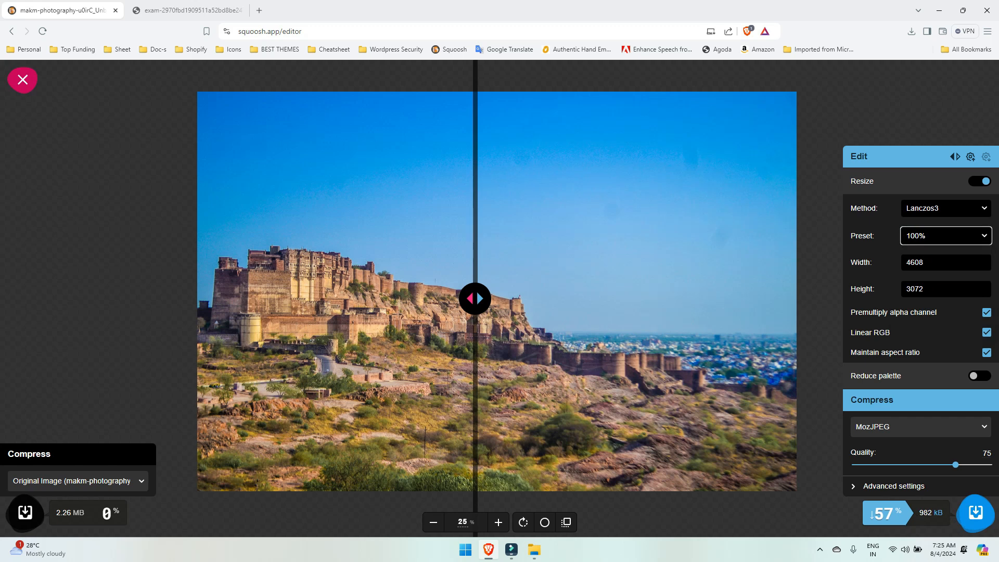
pyautogui.click(917, 236)
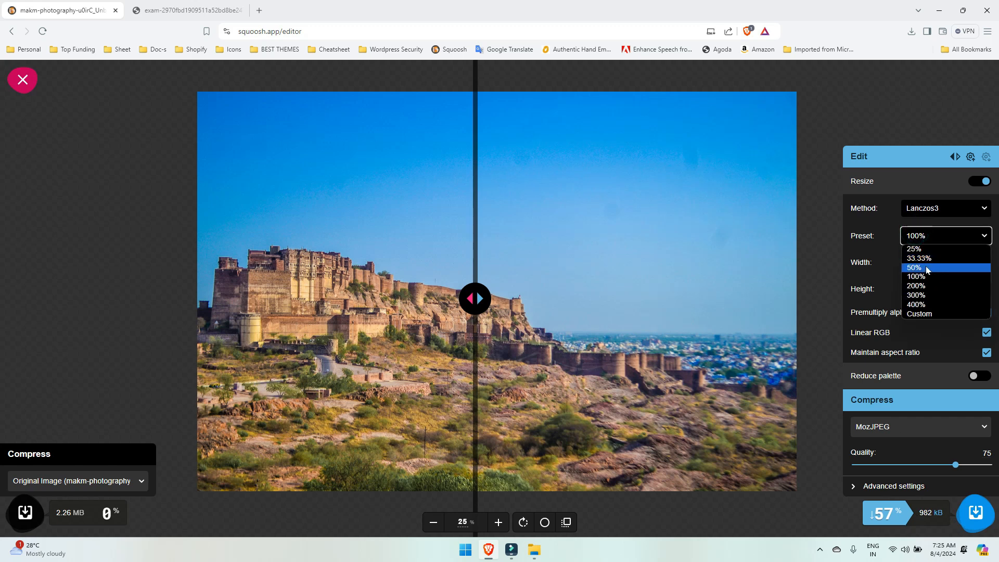
pyautogui.click(926, 265)
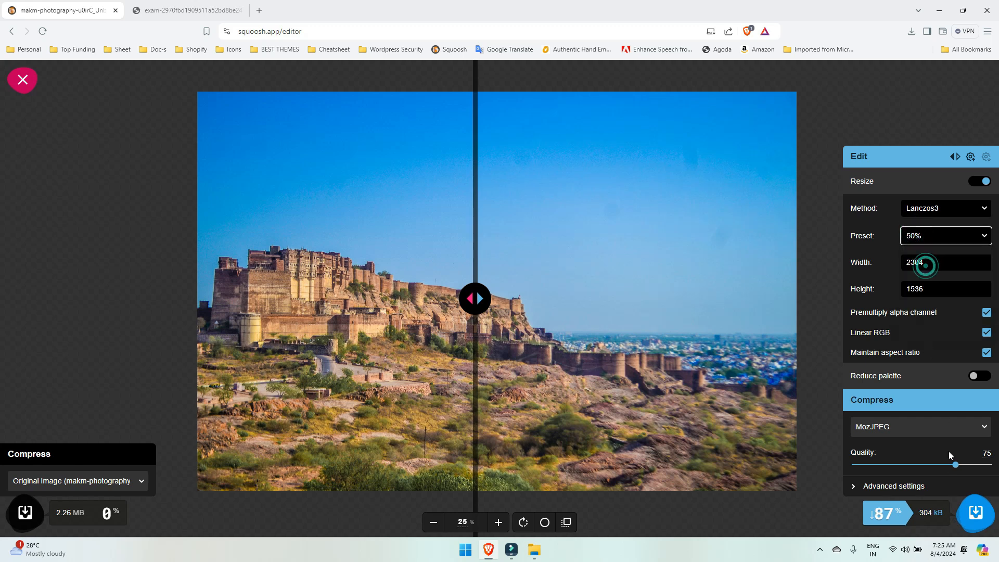
# Step: Set the resize preset to 25% and check the resulting width and height
pyautogui.click(921, 235)
pyautogui.click(919, 247)
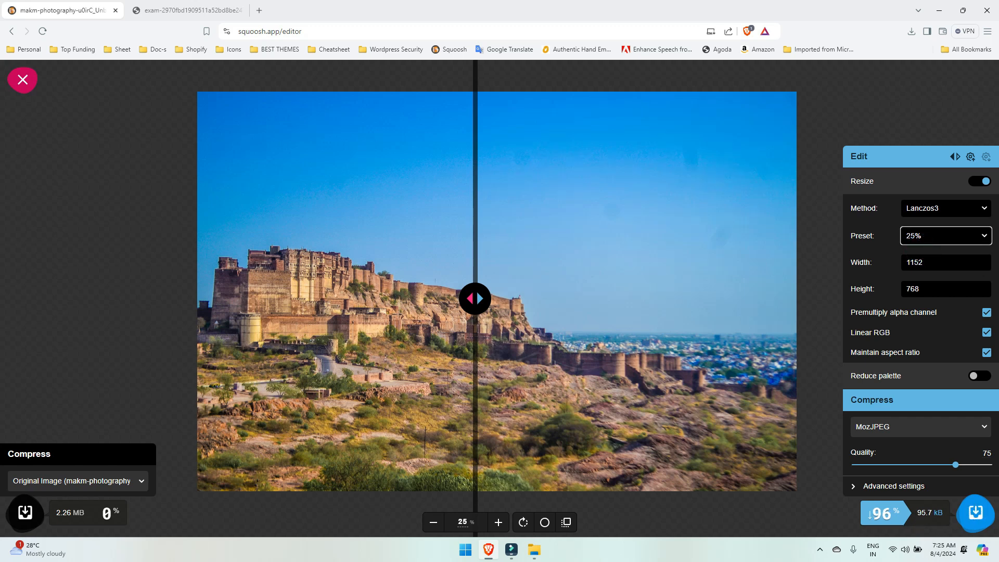
pyautogui.click(929, 261)
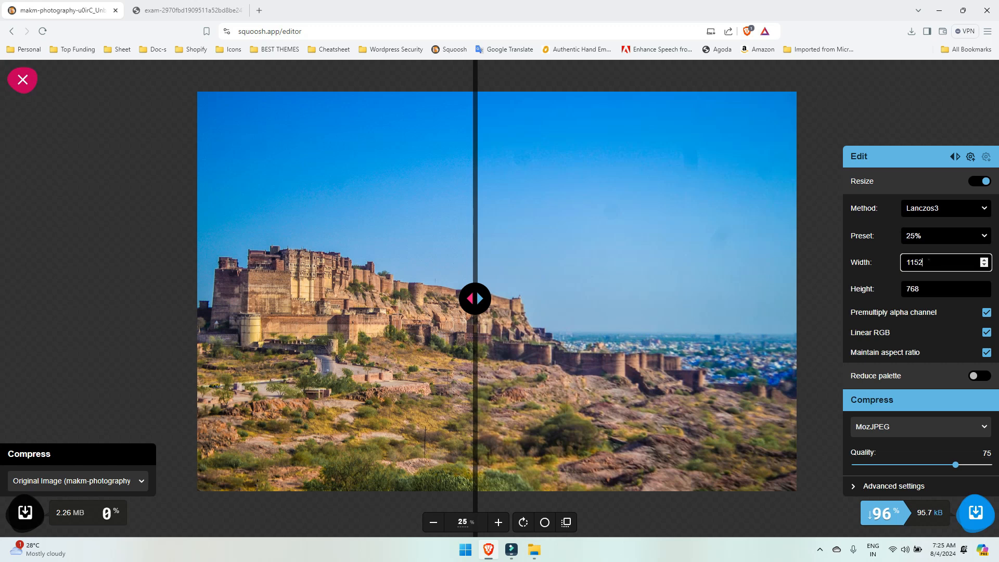
pyautogui.click(926, 292)
pyautogui.click(895, 263)
pyautogui.click(924, 289)
pyautogui.click(928, 237)
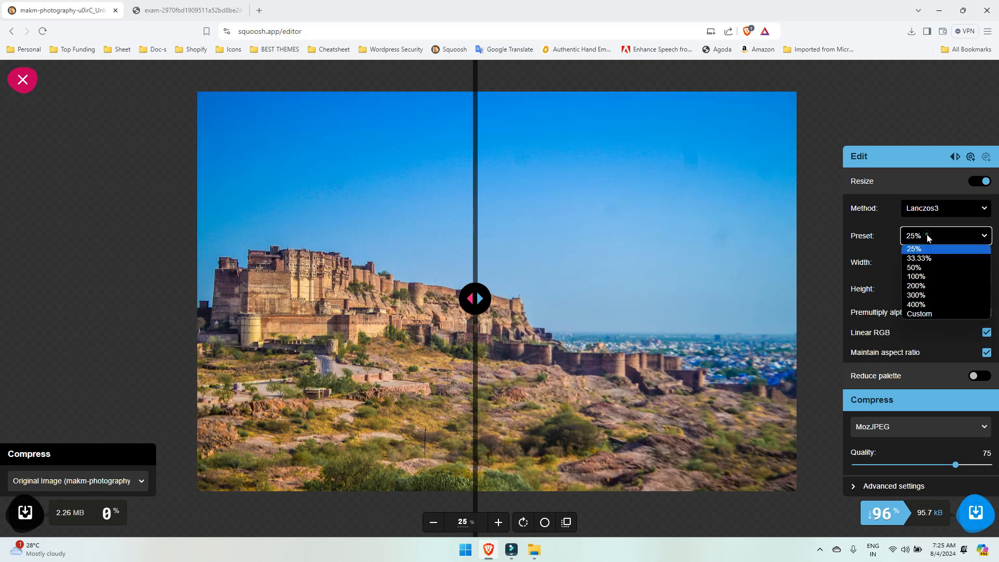
pyautogui.click(929, 238)
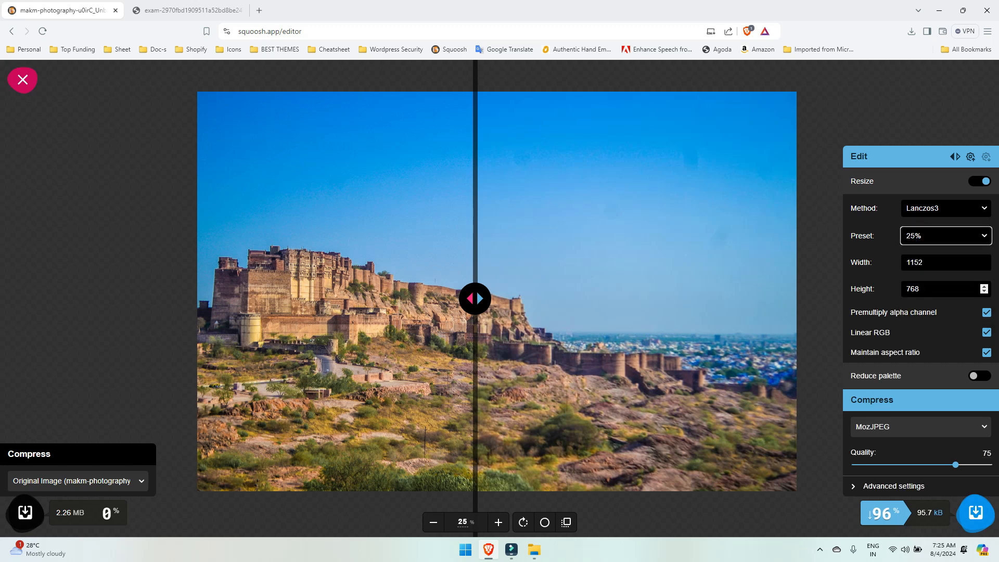
pyautogui.click(926, 262)
pyautogui.click(928, 289)
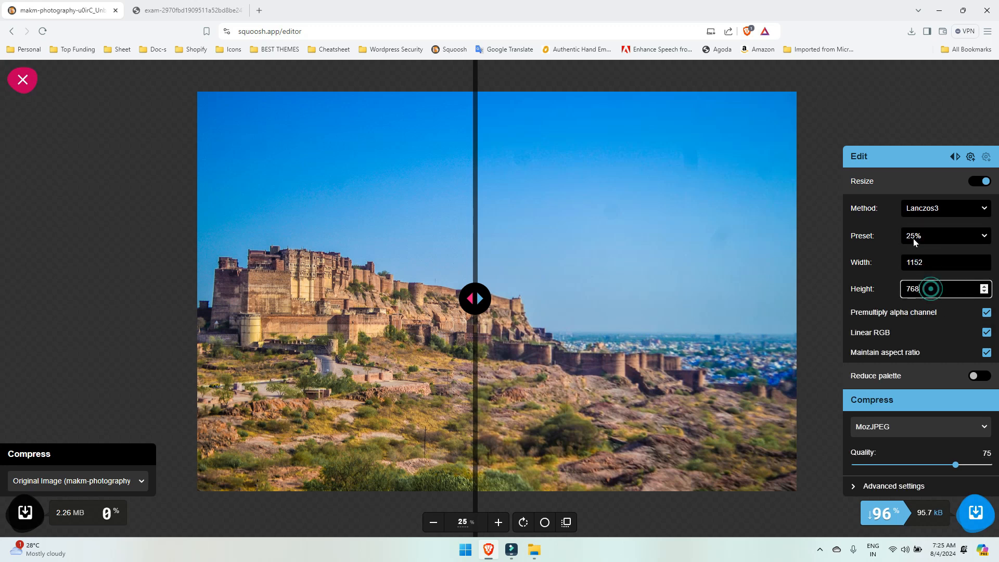
# Step: Set the resize preset to 400% and check the resulting width and height
pyautogui.click(916, 239)
pyautogui.click(916, 240)
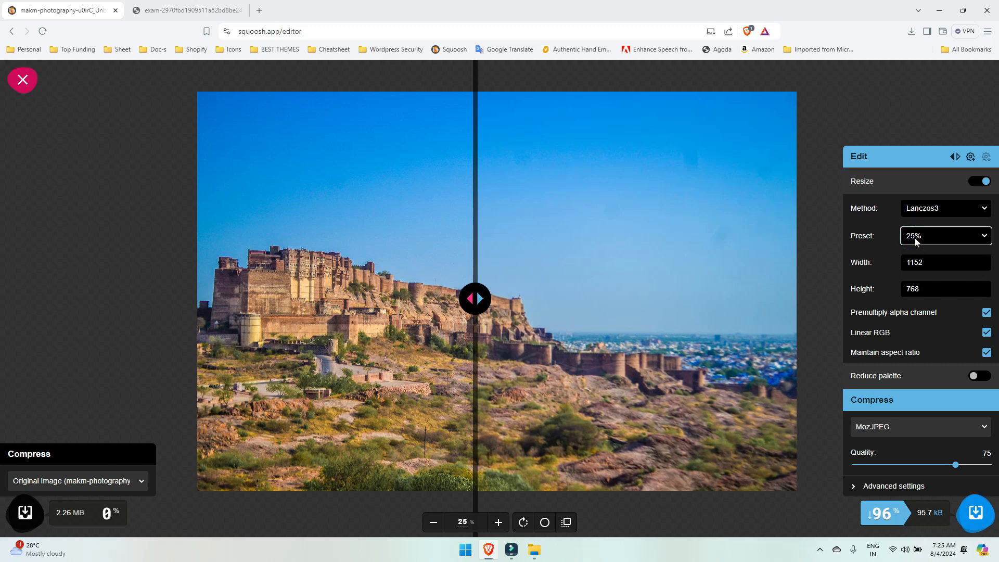
pyautogui.click(916, 237)
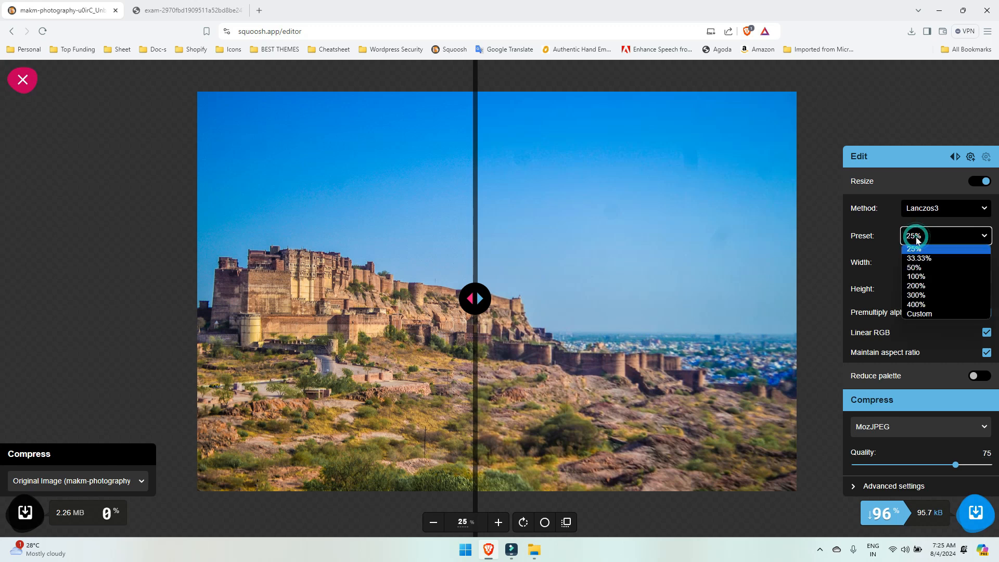
pyautogui.click(932, 305)
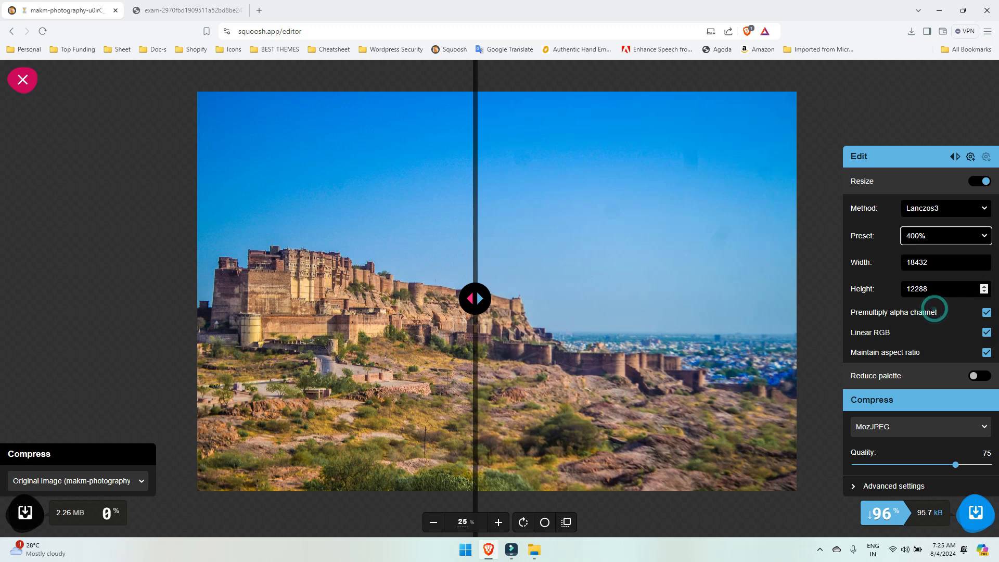
pyautogui.click(930, 262)
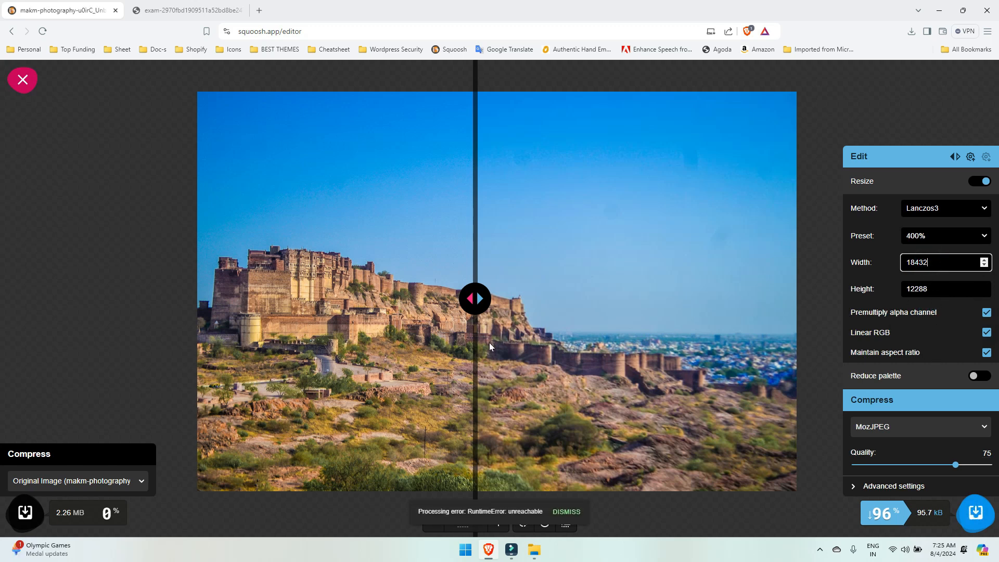
# Step: Set the resize preset back to 25% and turn off resizing for the compressed image
pyautogui.click(919, 230)
pyautogui.click(916, 252)
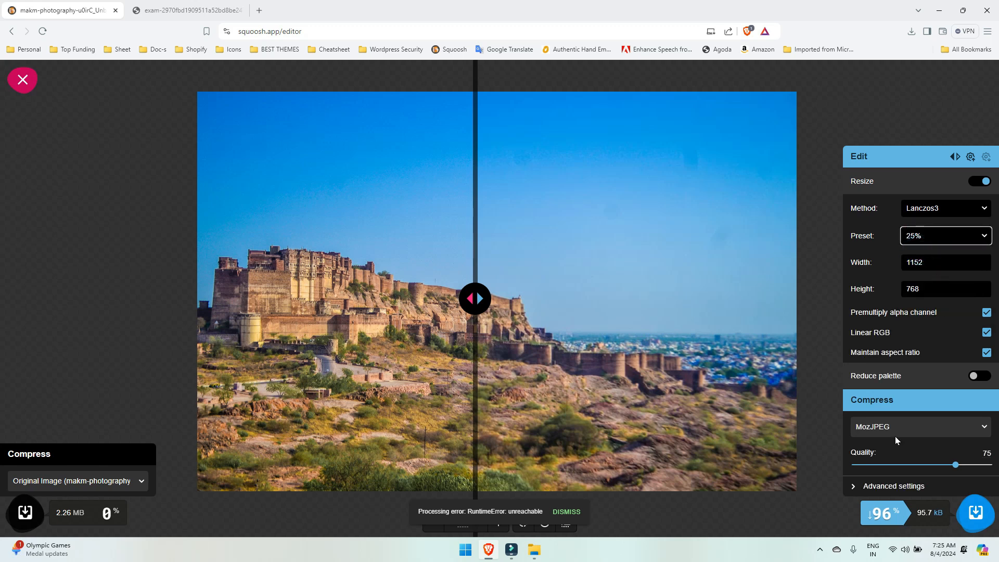
pyautogui.click(979, 180)
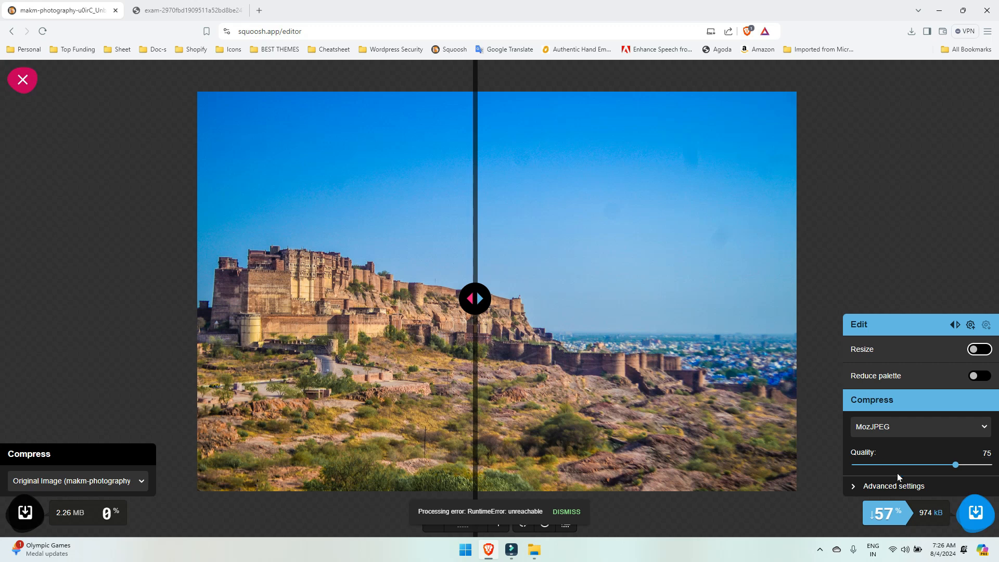
# Step: Switch the compression format to Browser PNG and compare the result with the original using the split divider
pyautogui.click(898, 430)
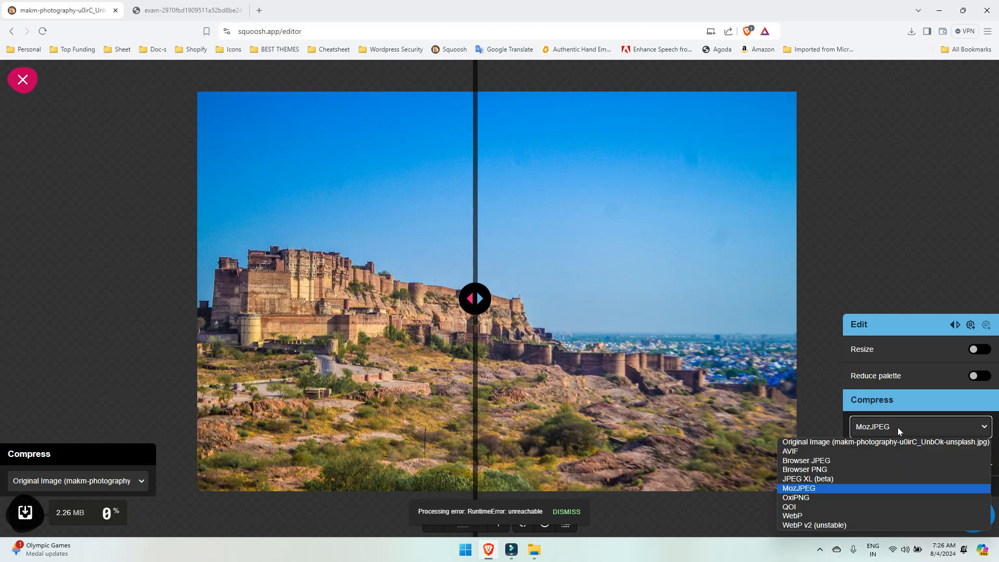
pyautogui.click(829, 470)
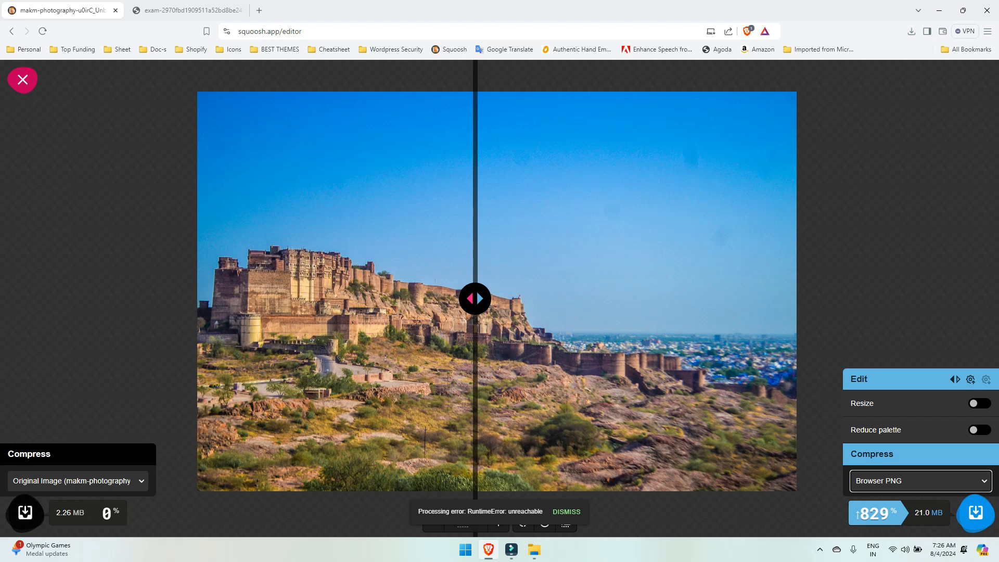
pyautogui.moveTo(475, 300); pyautogui.dragTo(428, 307)
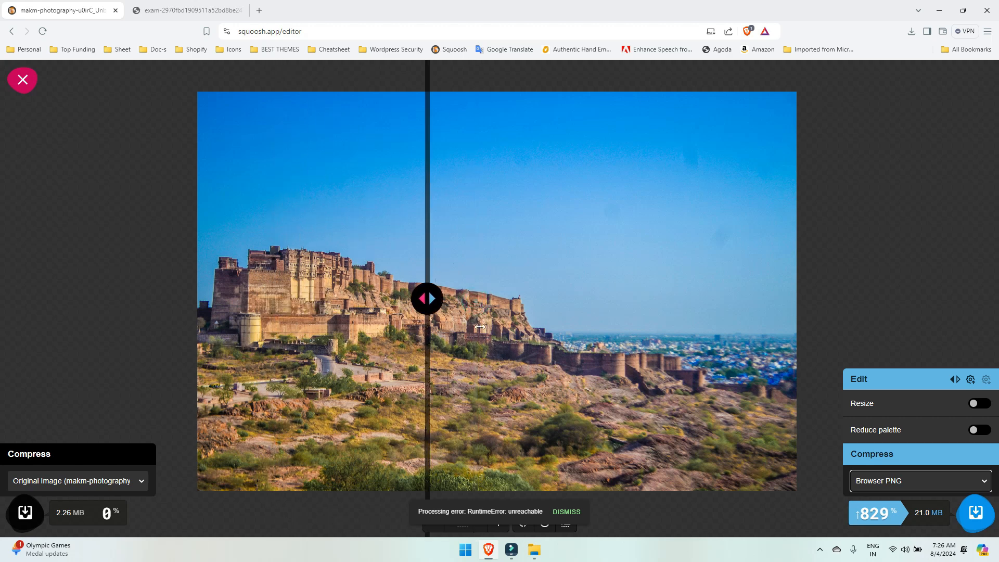
pyautogui.moveTo(480, 327)
pyautogui.mouseDown()
pyautogui.moveTo(538, 327)
pyautogui.moveTo(439, 328)
pyautogui.moveTo(476, 331)
pyautogui.mouseUp()
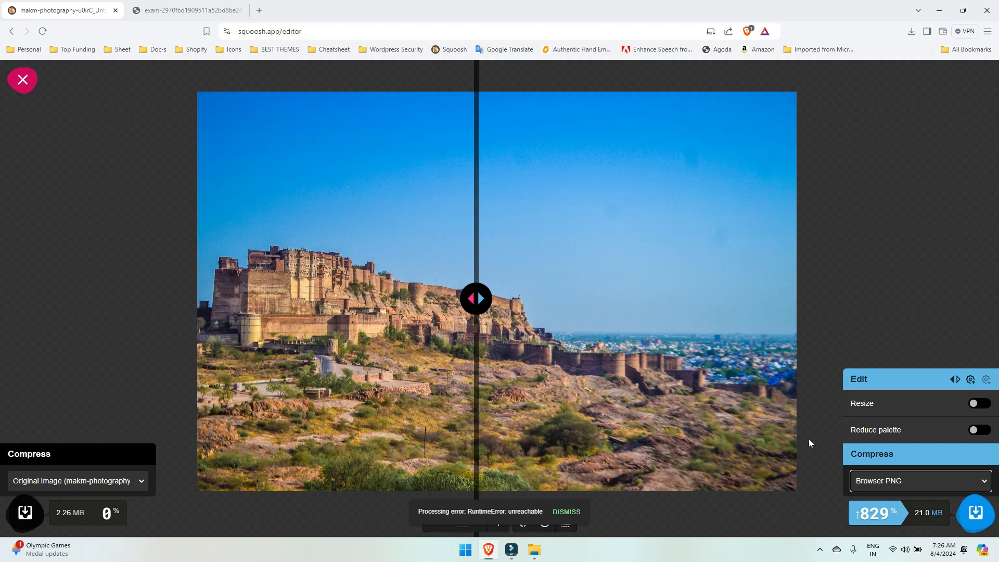
# Step: Change the compression format to WebP and save the compressed image in the Downloads folder
pyautogui.click(902, 485)
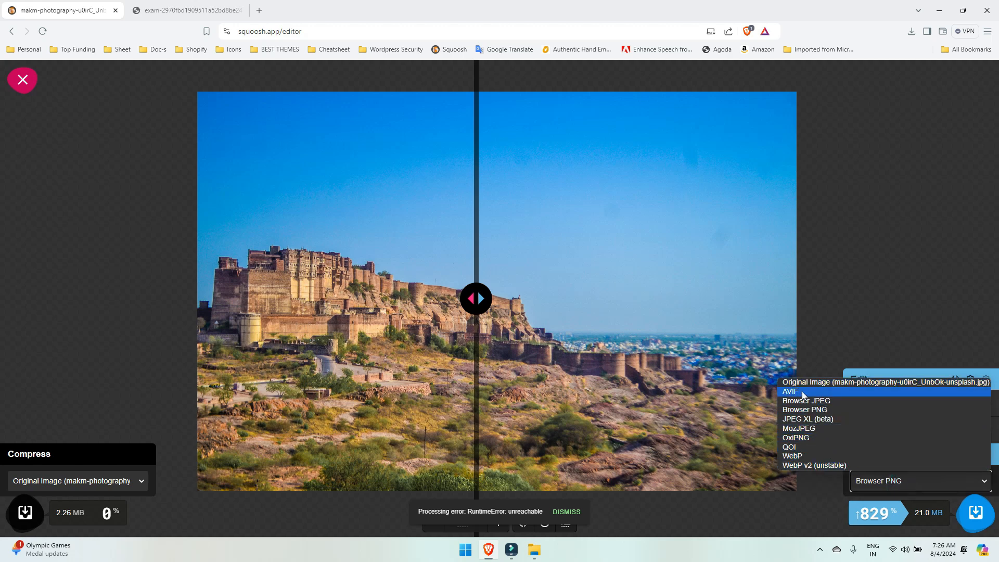
pyautogui.click(810, 456)
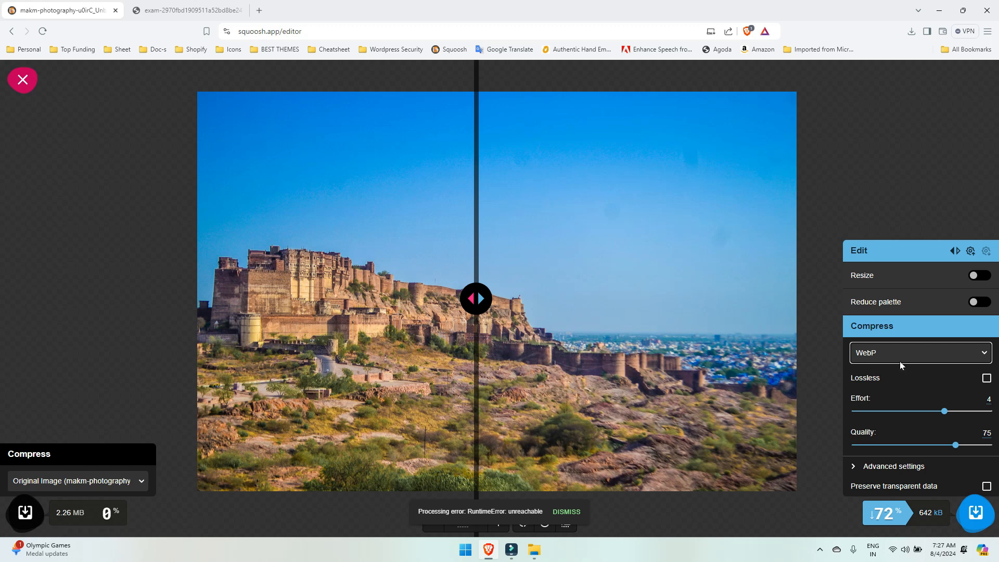
pyautogui.click(977, 514)
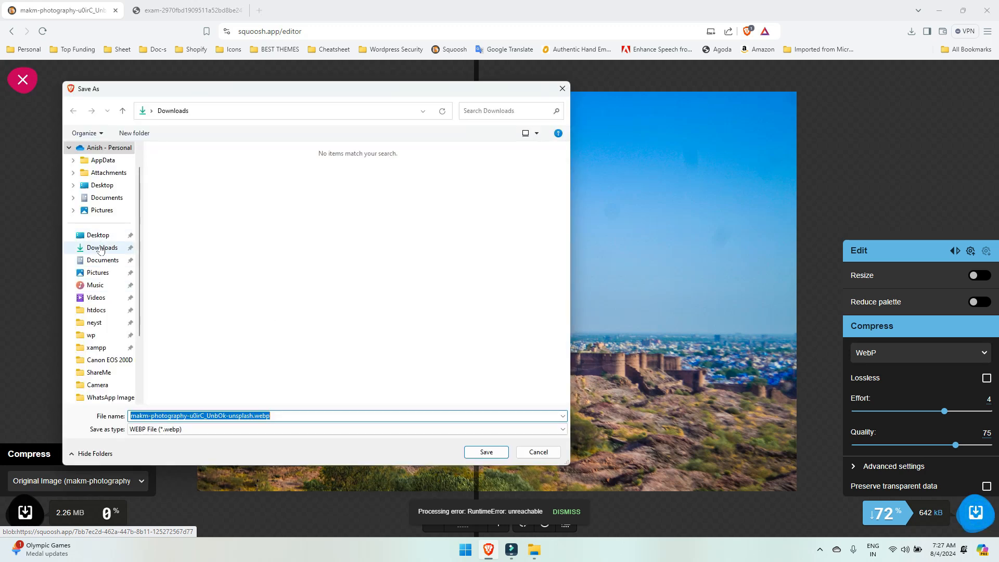
pyautogui.click(102, 248)
pyautogui.click(483, 452)
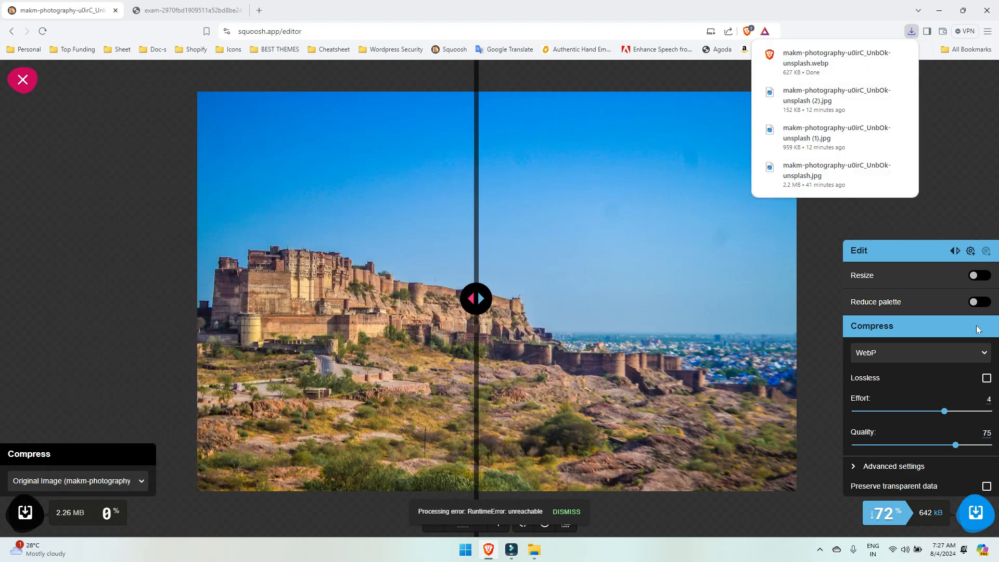
# Step: Switch to File Explorer and check the original JPG photo's file size in its properties
pyautogui.click(533, 552)
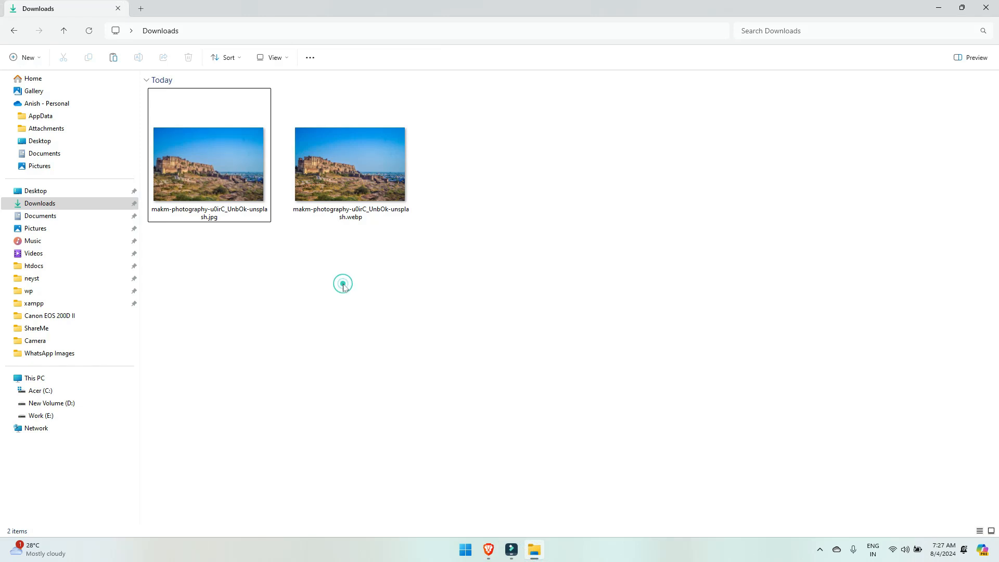
pyautogui.click(205, 169)
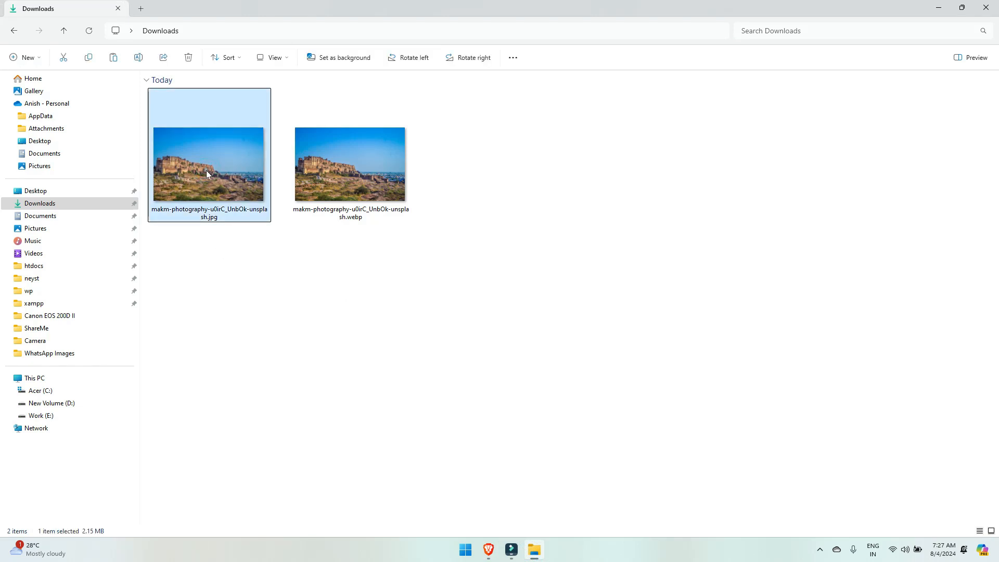
pyautogui.rightClick(206, 171)
pyautogui.click(222, 176)
pyautogui.rightClick(220, 175)
pyautogui.click(273, 502)
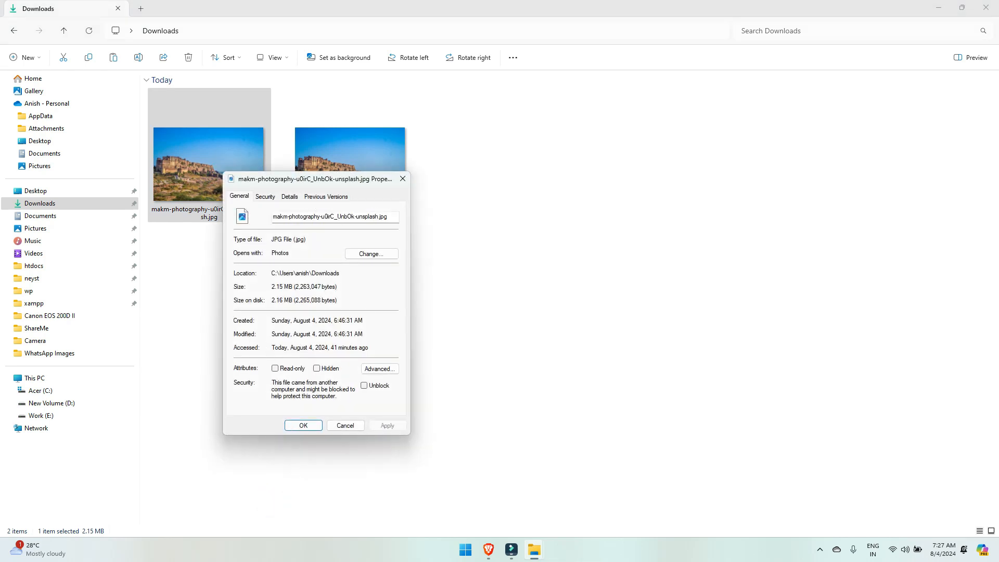
pyautogui.click(402, 179)
pyautogui.click(414, 287)
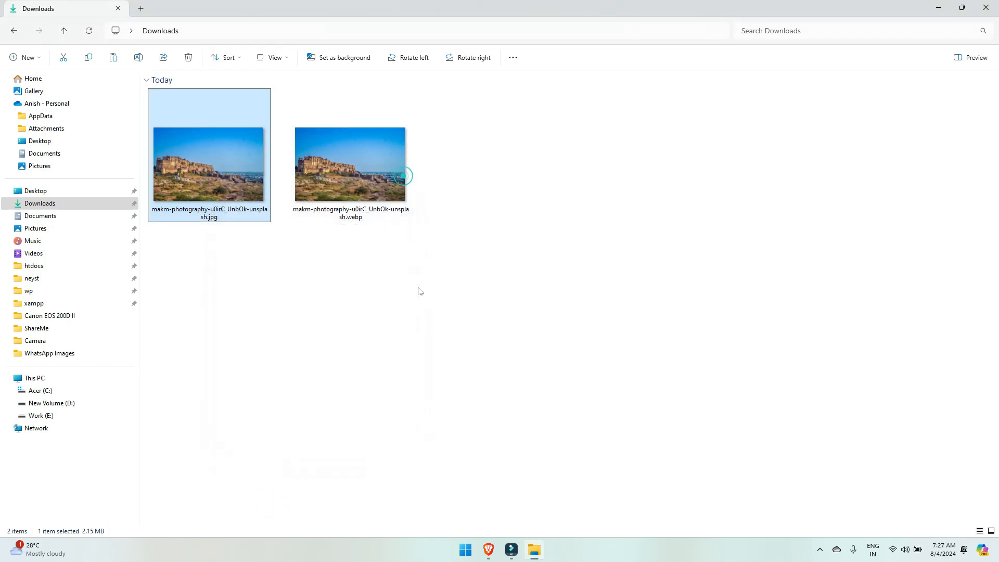
# Step: Check the file size of the saved WebP image in its properties
pyautogui.click(320, 162)
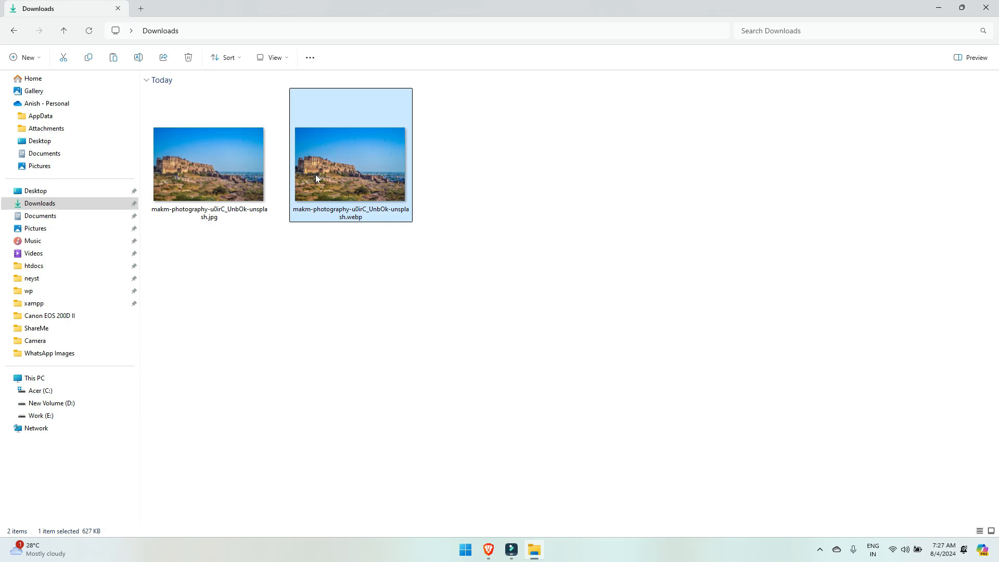
pyautogui.rightClick(315, 174)
pyautogui.click(349, 422)
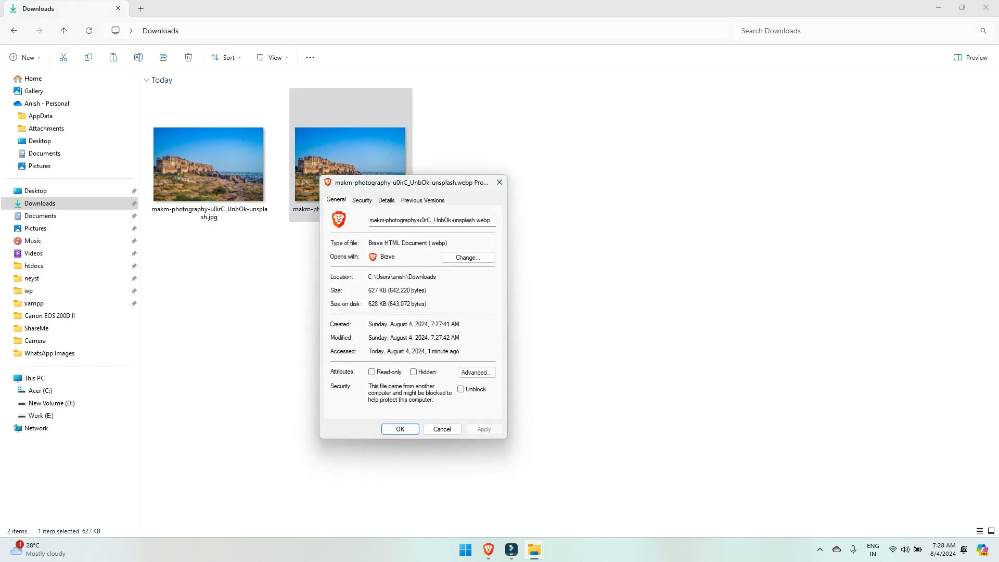
pyautogui.click(499, 182)
pyautogui.click(491, 255)
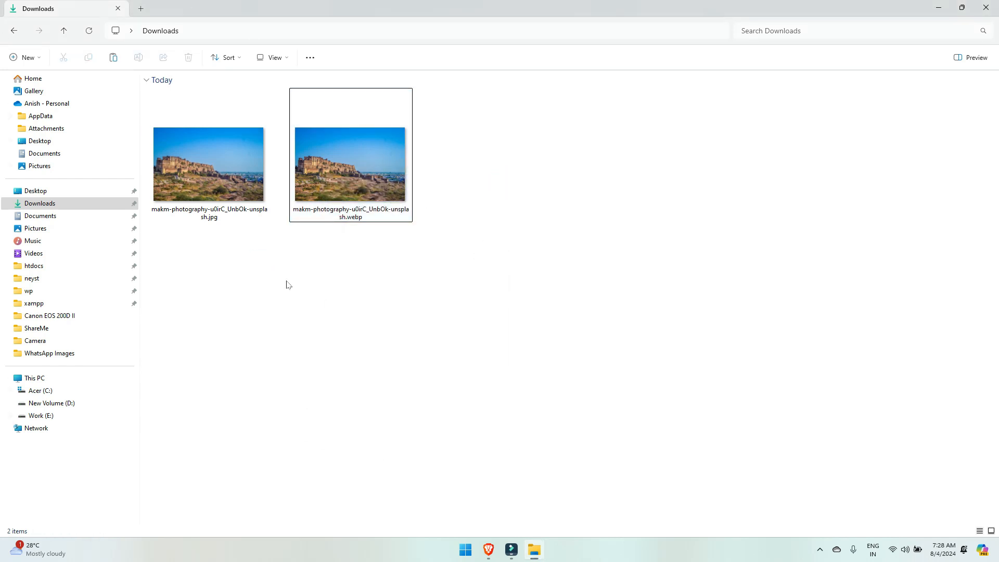
# Step: Return to Squoosh and move the split divider to compare the original with the WebP version
pyautogui.hotkey('alt', 'Tab')
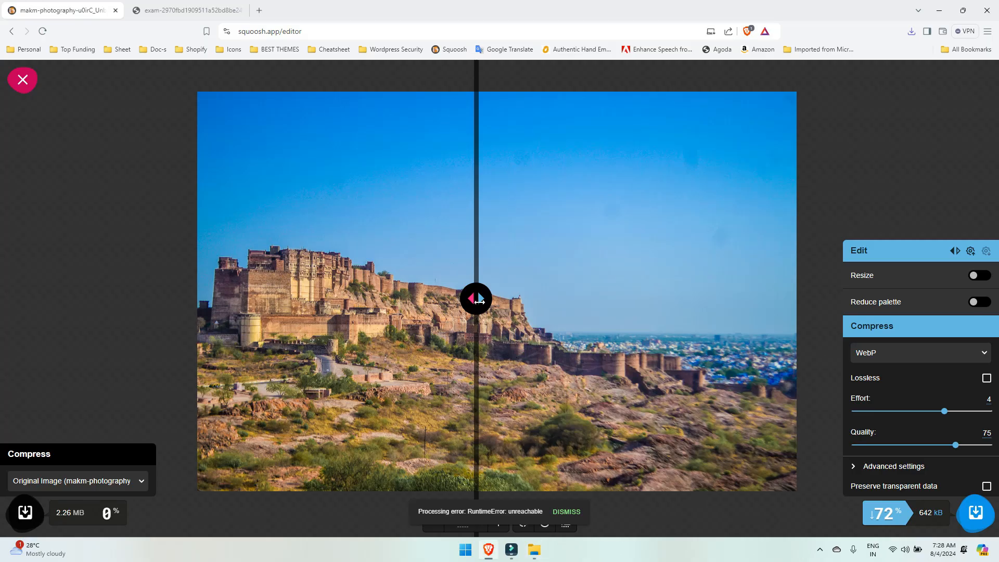
pyautogui.moveTo(476, 302); pyautogui.dragTo(504, 336)
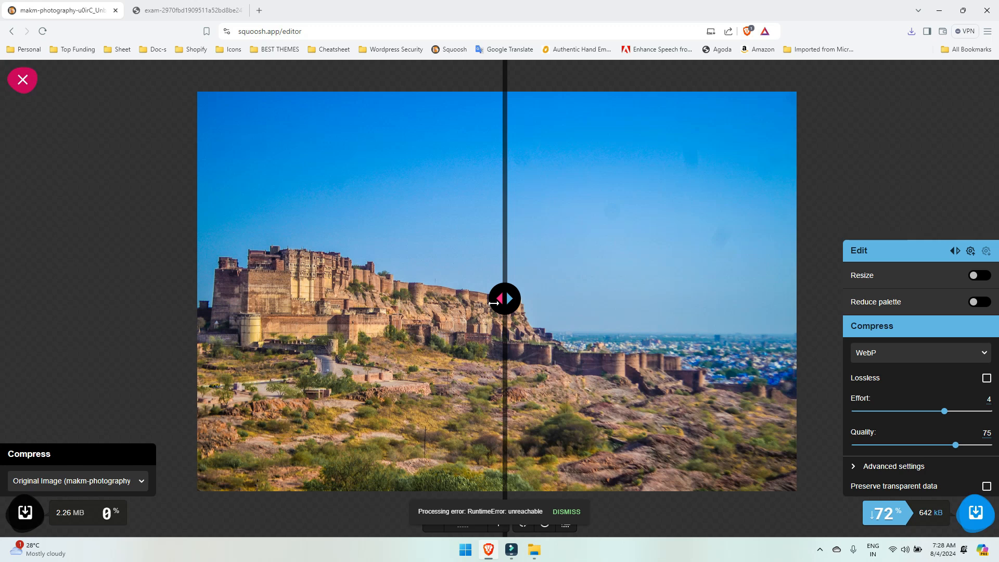